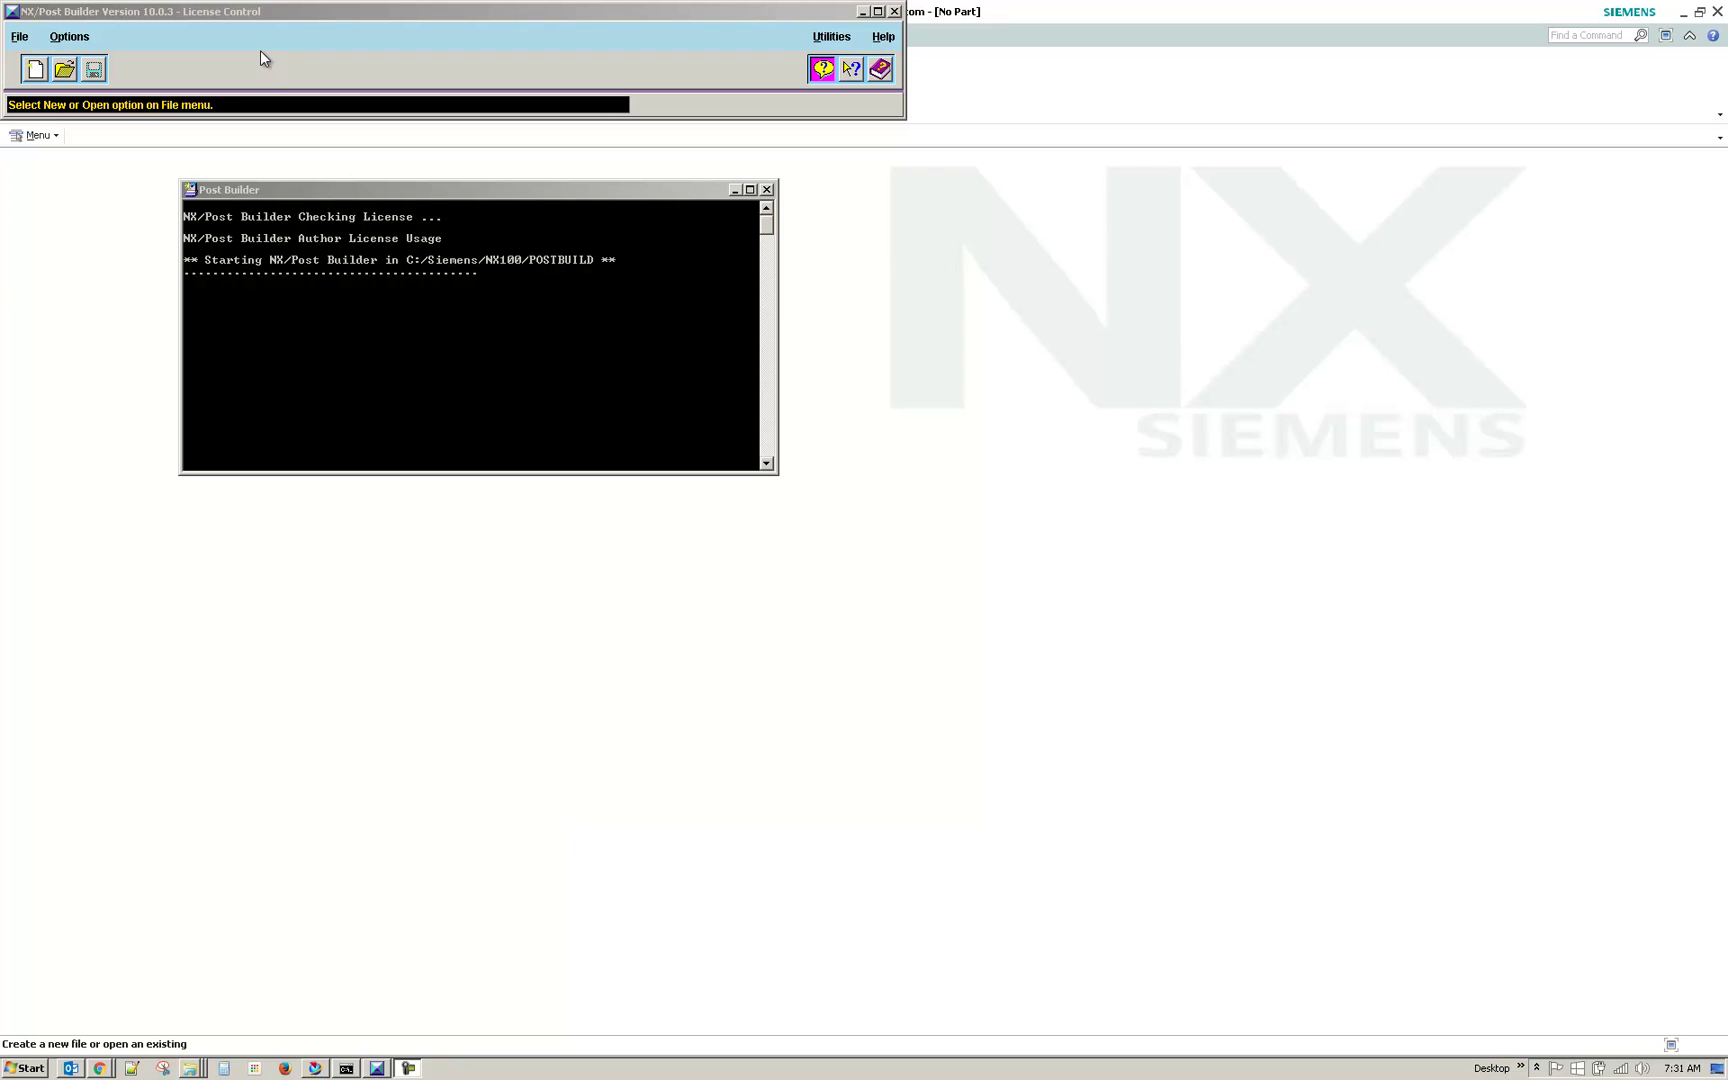
Launch NX Post Builder from the Siemens NX 10.0 NX Manufacturing program group.
{"action": "left_click", "coordinate": [28, 1064]}
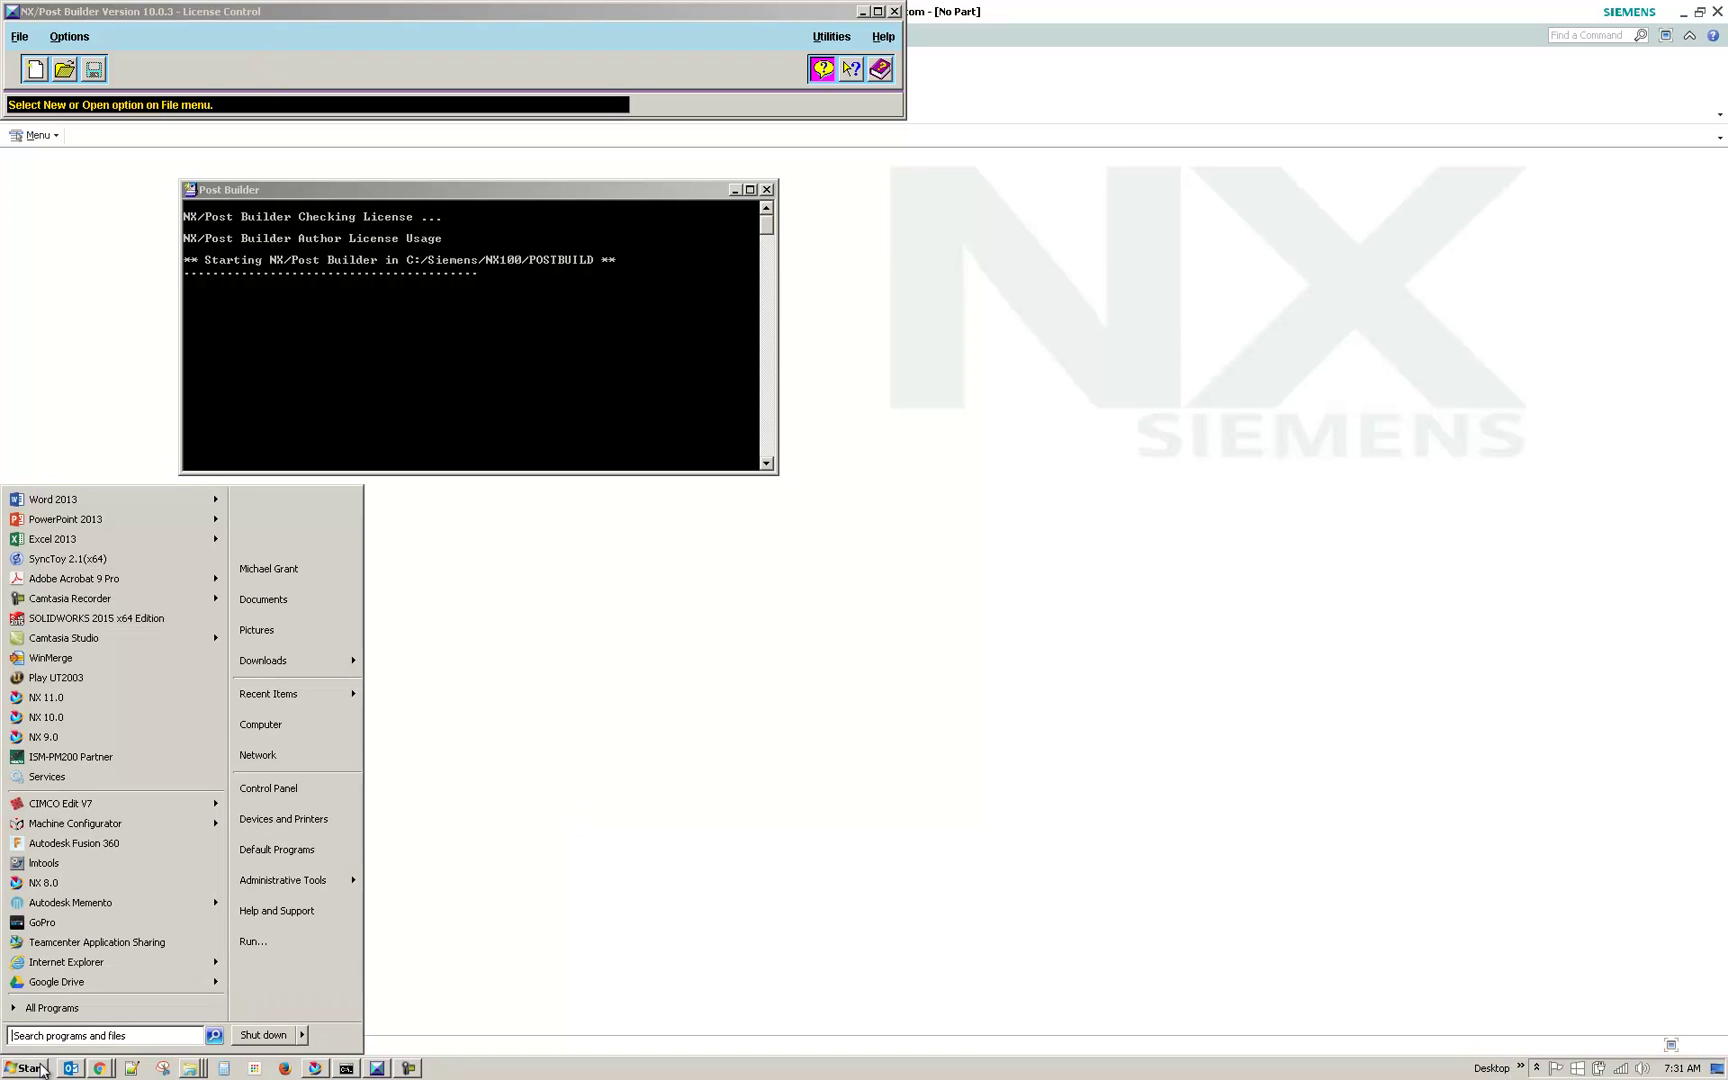
{"action": "left_click", "coordinate": [112, 1008]}
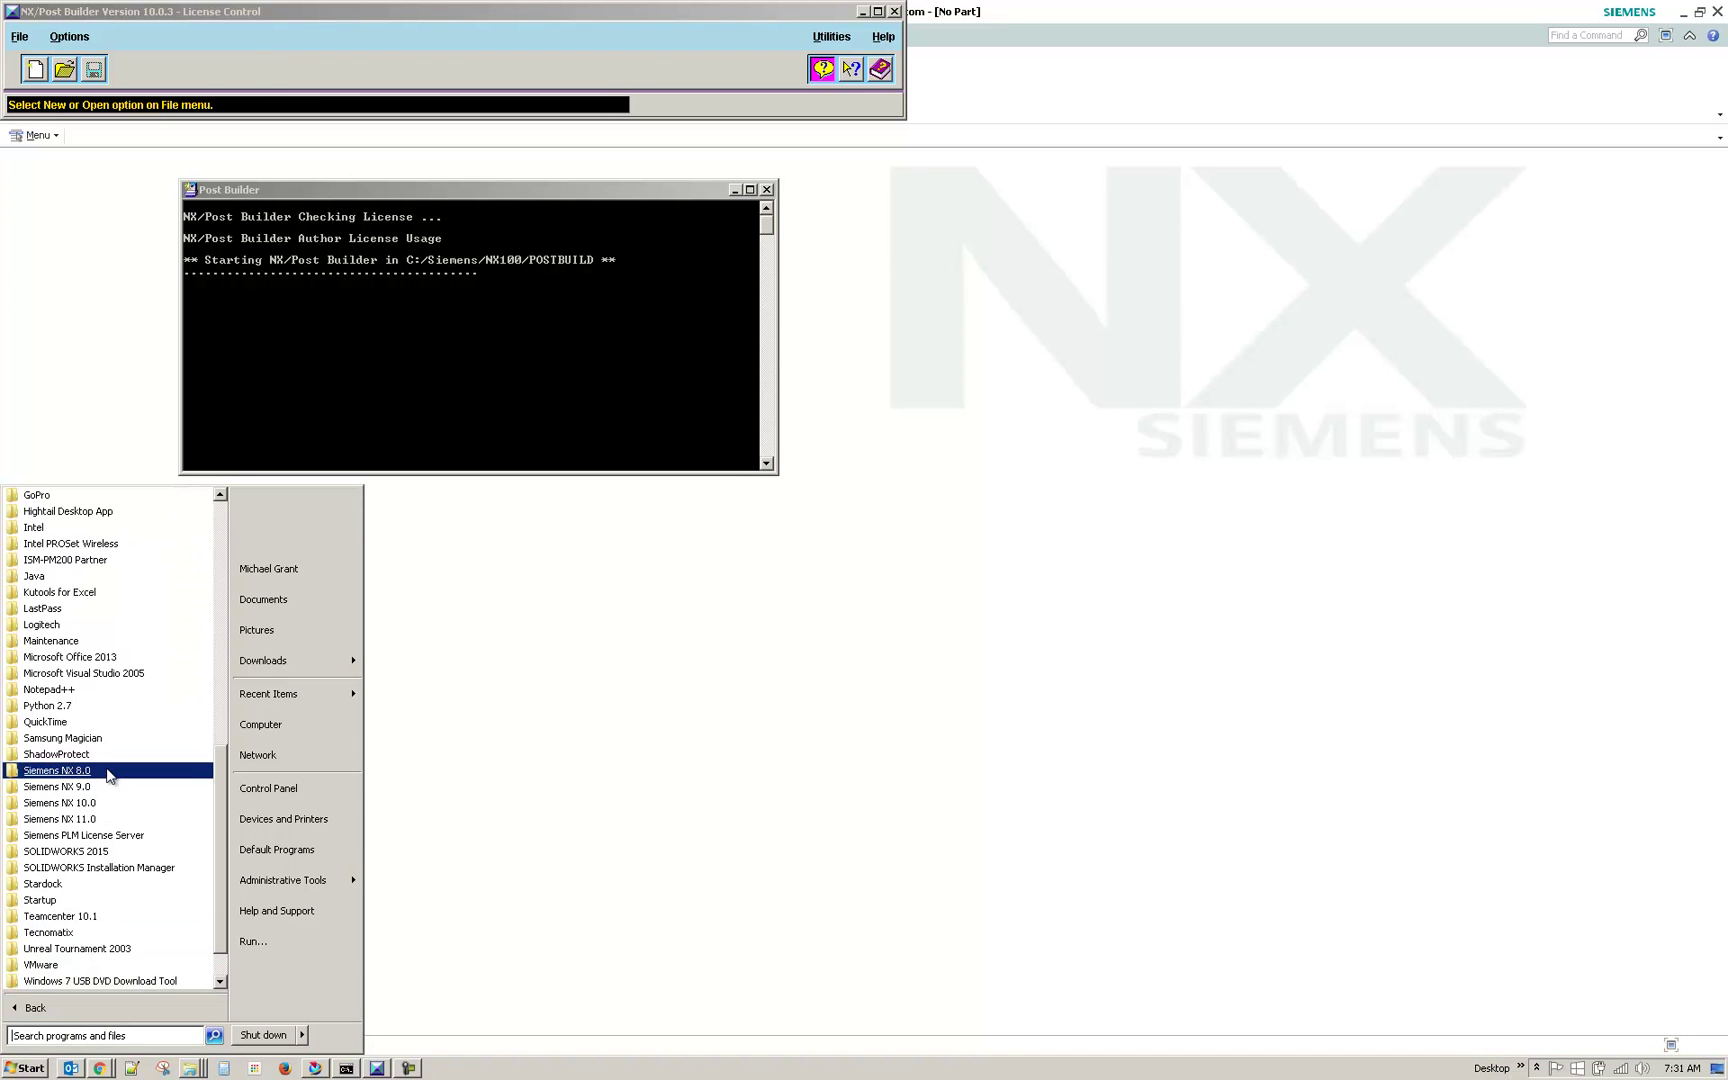
{"action": "left_click", "coordinate": [165, 806]}
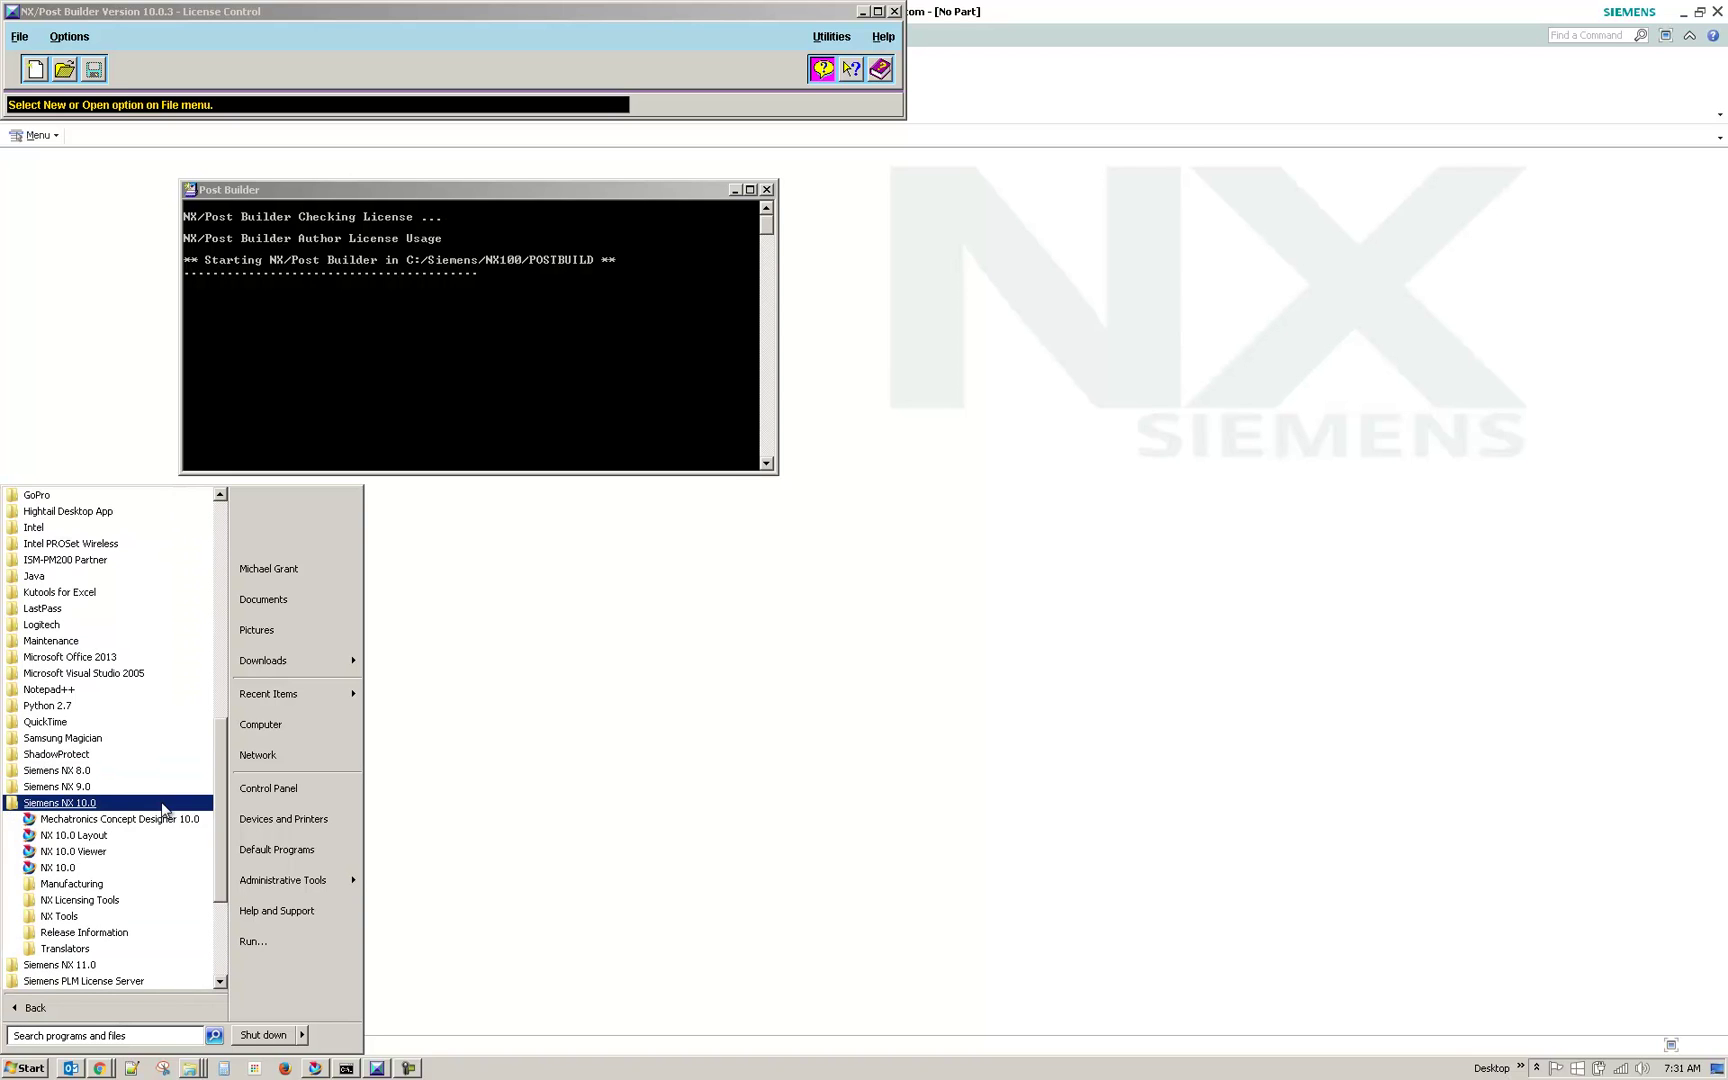
{"action": "left_click", "coordinate": [115, 889]}
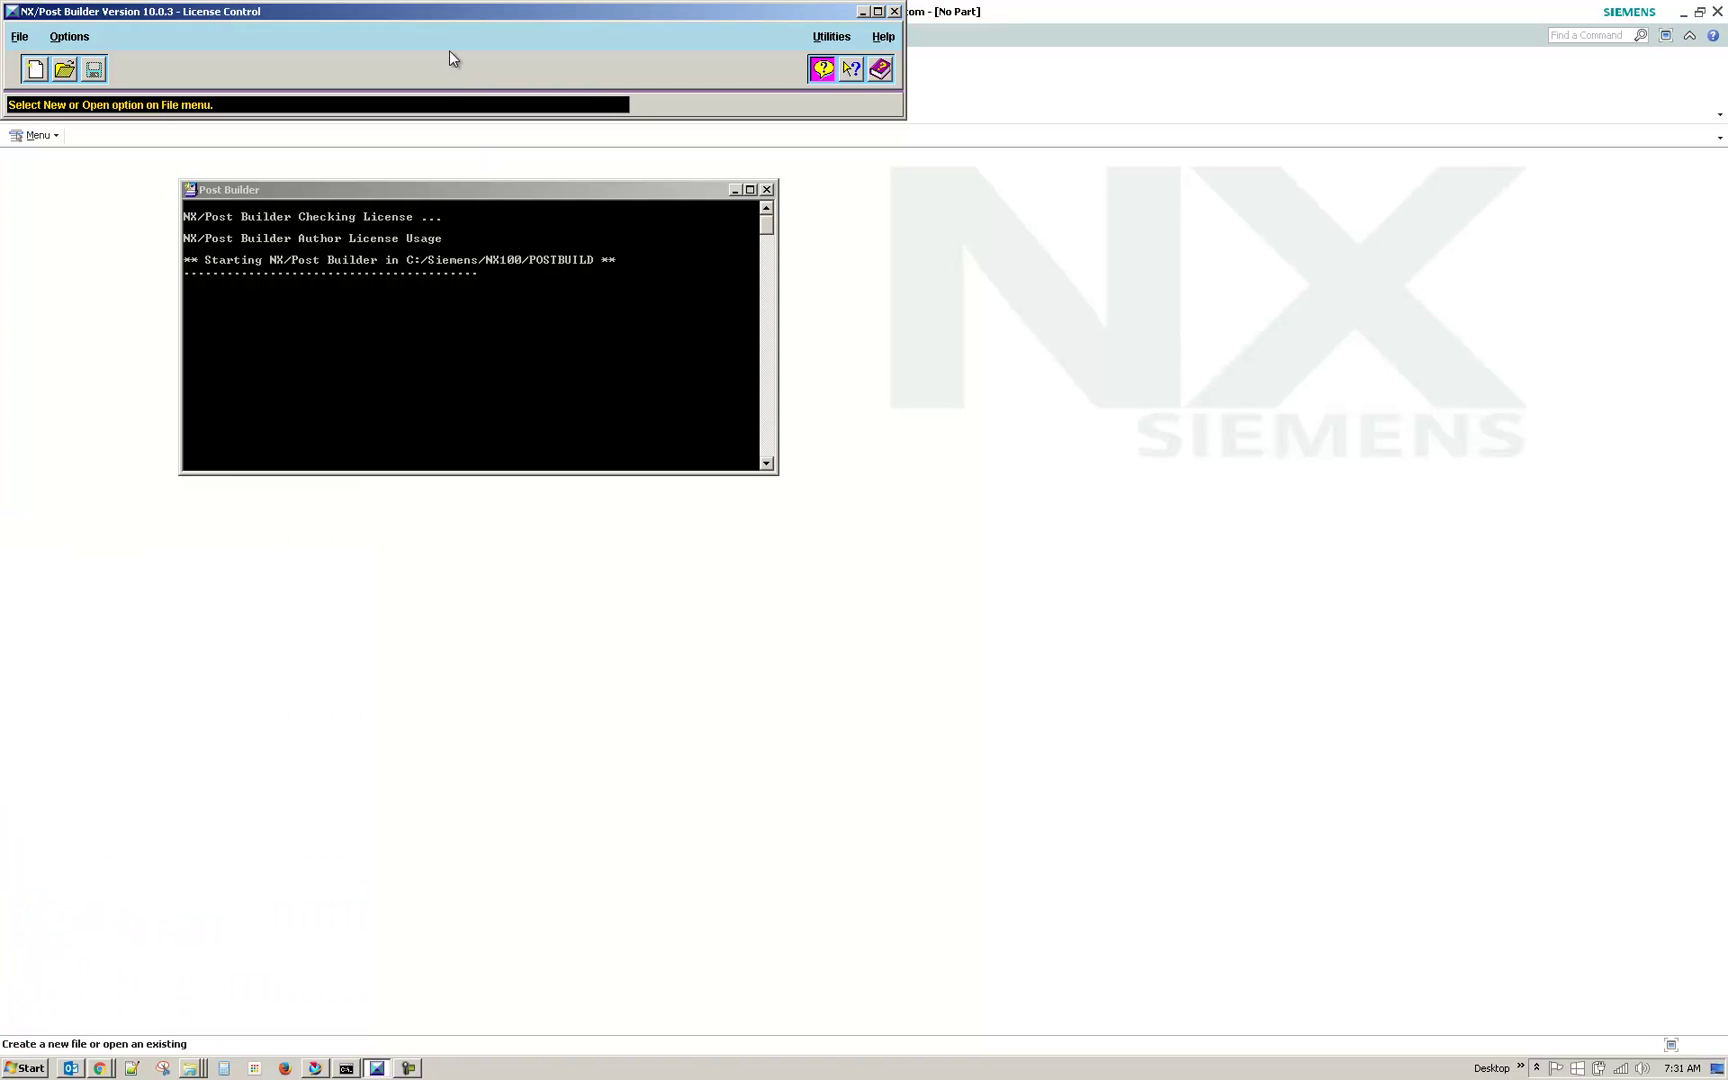
Open sim03_mill_4ax_fanuc_in.pui from the sim03_mill_4ax_fanuc_in_bck backup folder.
{"action": "left_click", "coordinate": [64, 69]}
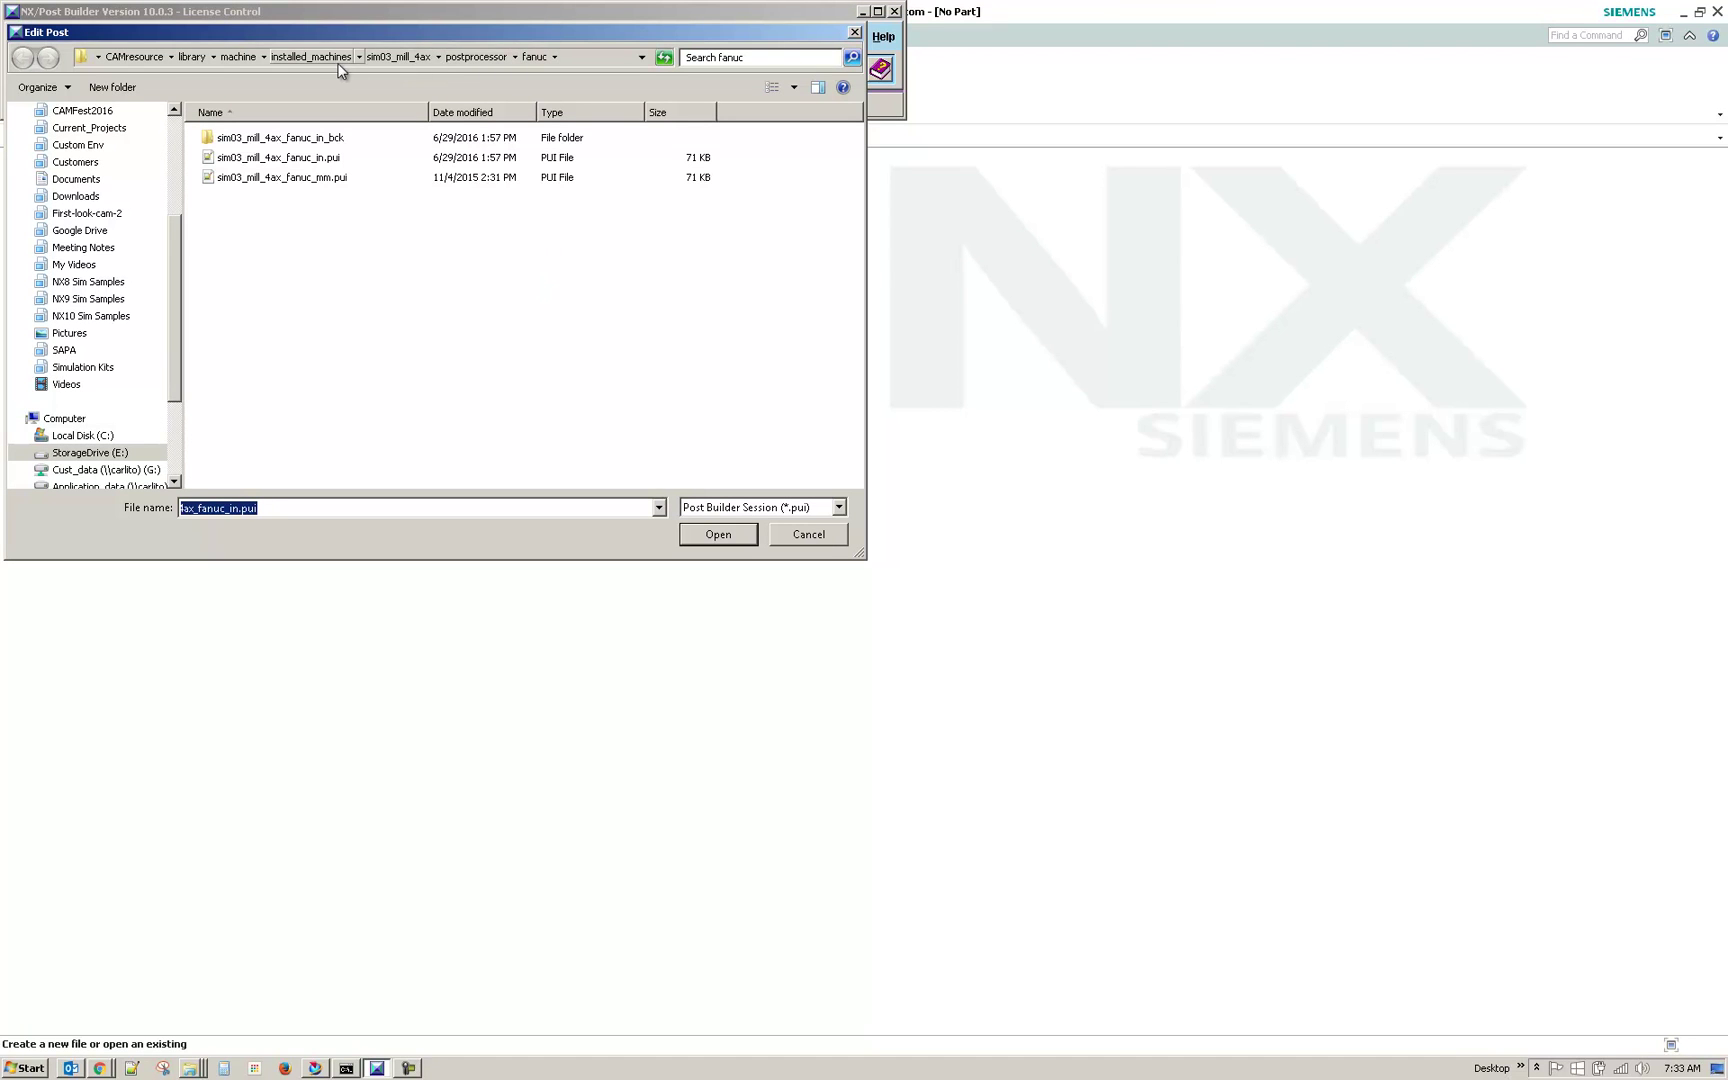
{"action": "left_click", "coordinate": [286, 179]}
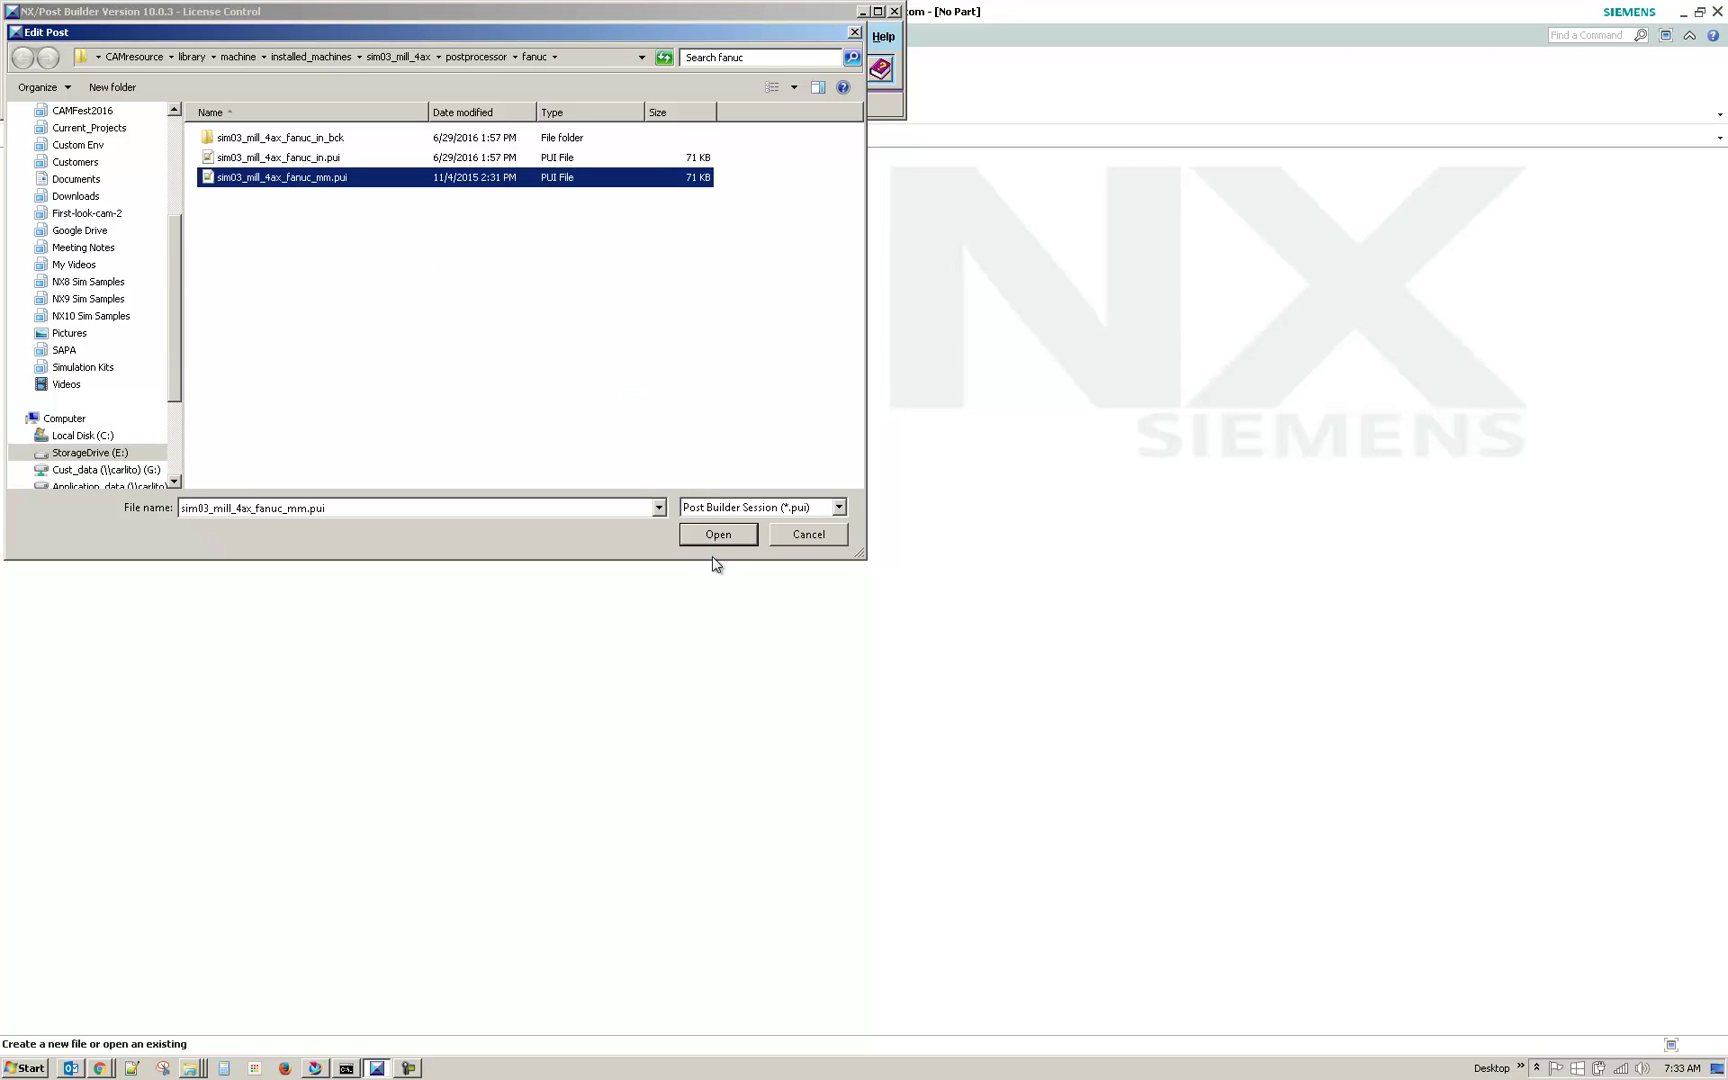
{"action": "double_click", "coordinate": [300, 138]}
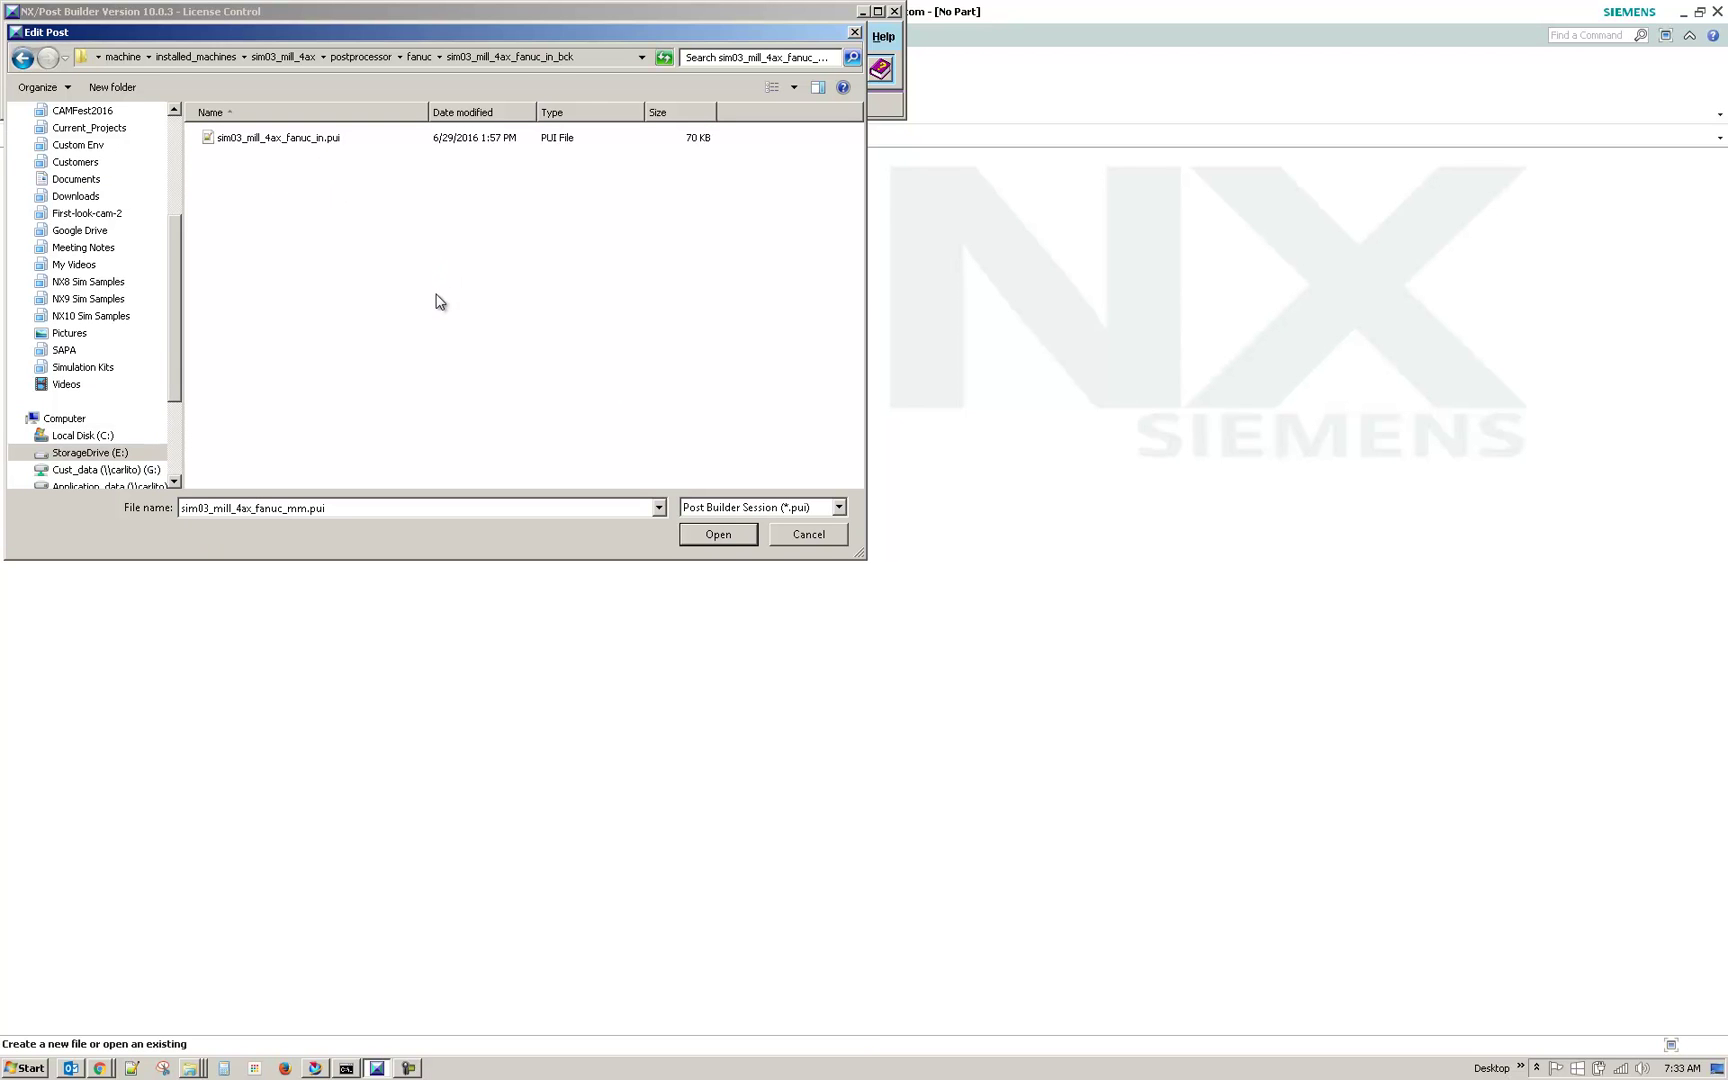
{"action": "left_click", "coordinate": [290, 144]}
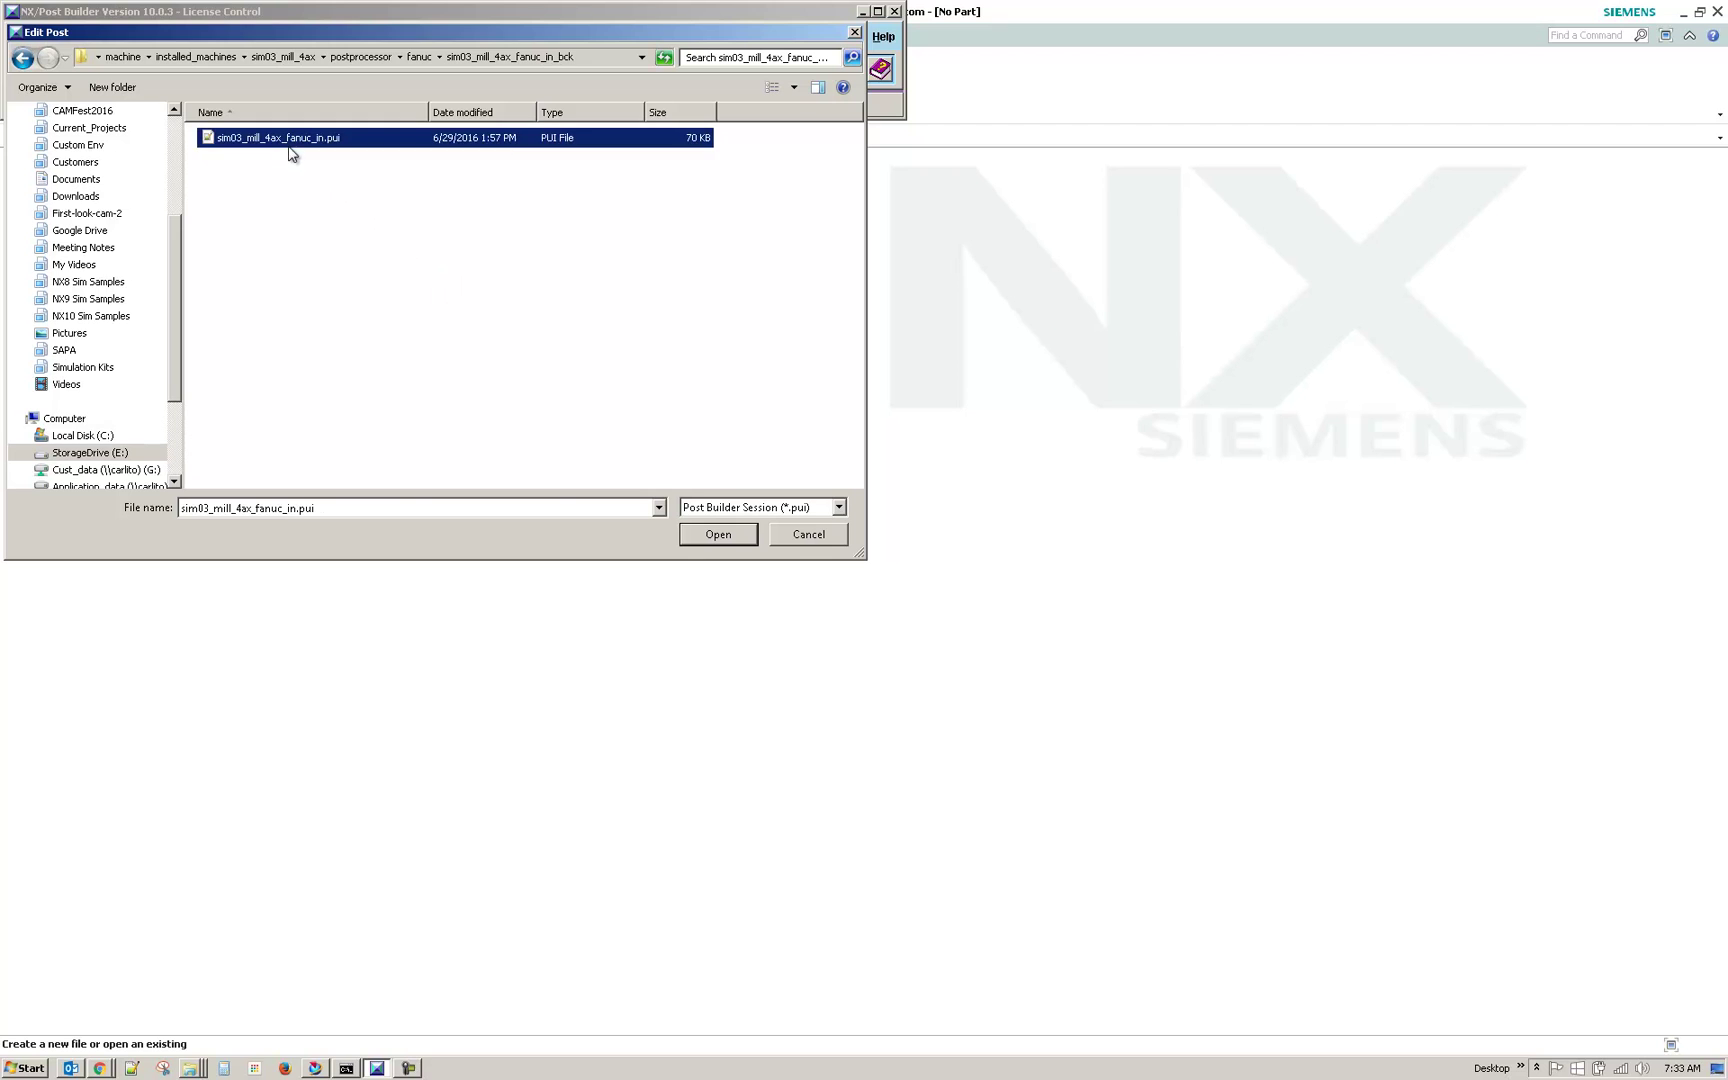
{"action": "left_click", "coordinate": [710, 538]}
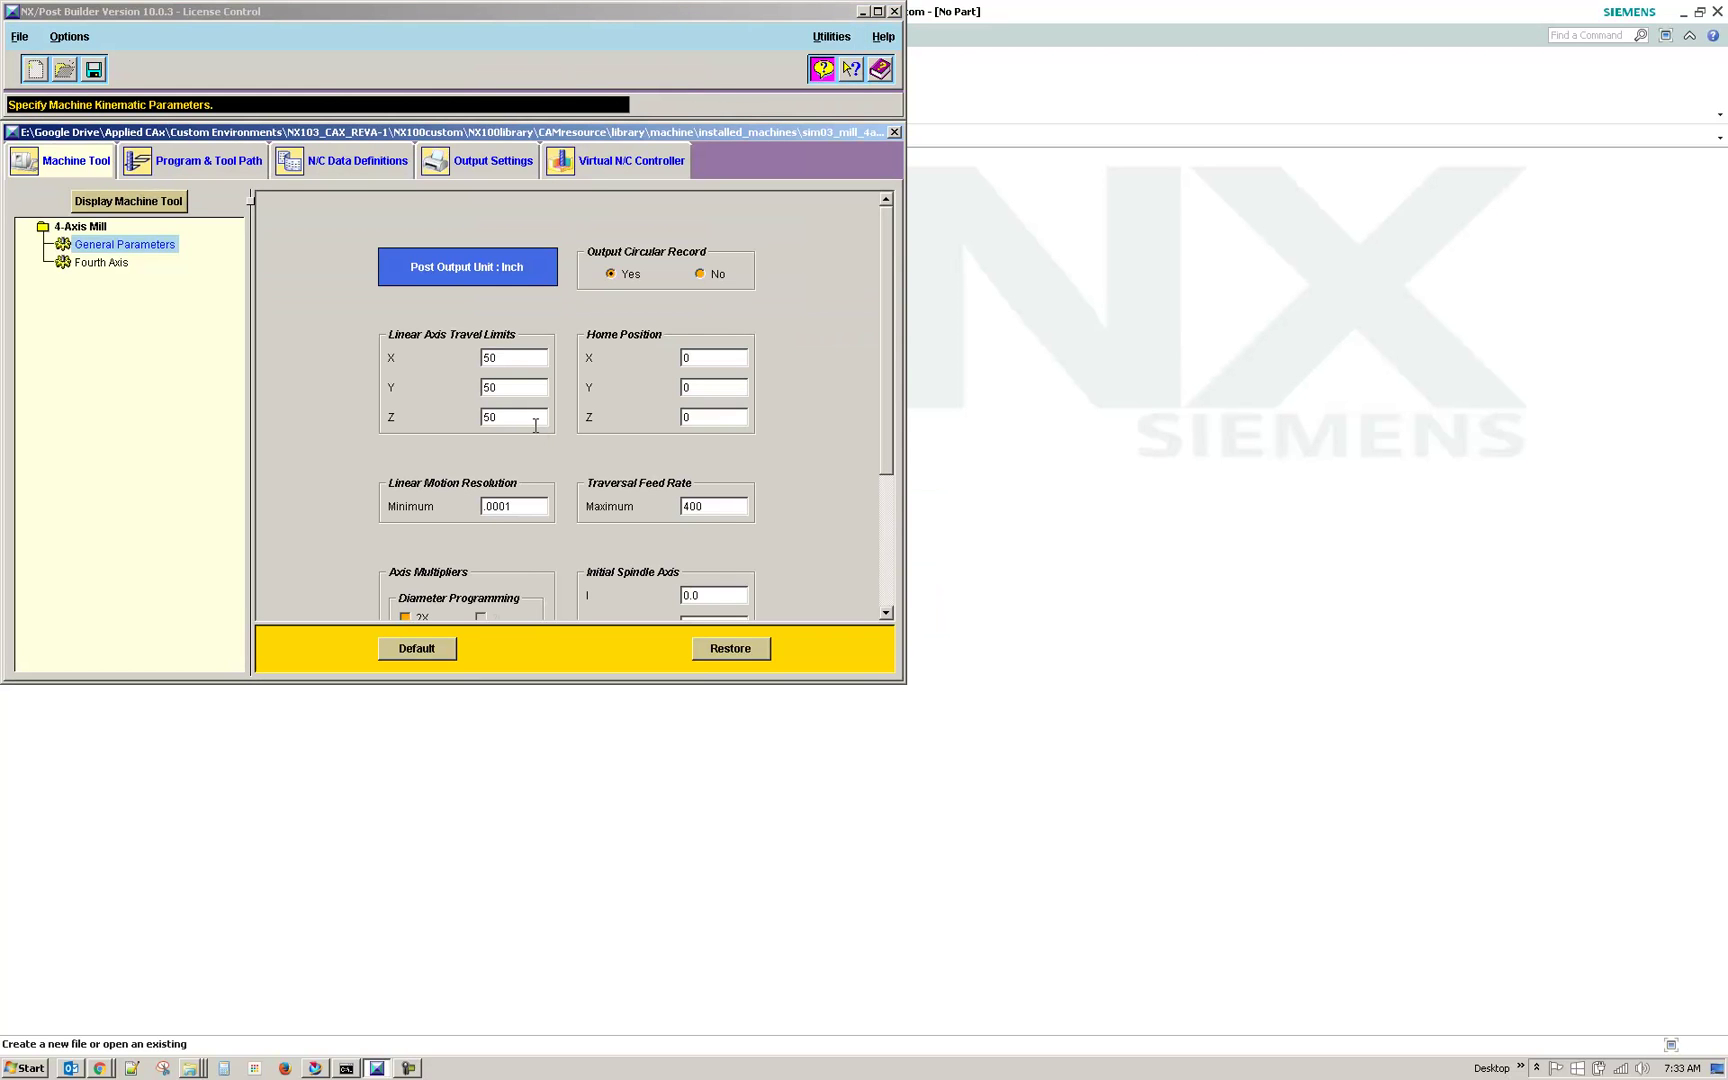
Show the Program & Tool Path Machine Control events, scrolling down to Feedrates.
{"action": "left_click", "coordinate": [197, 164]}
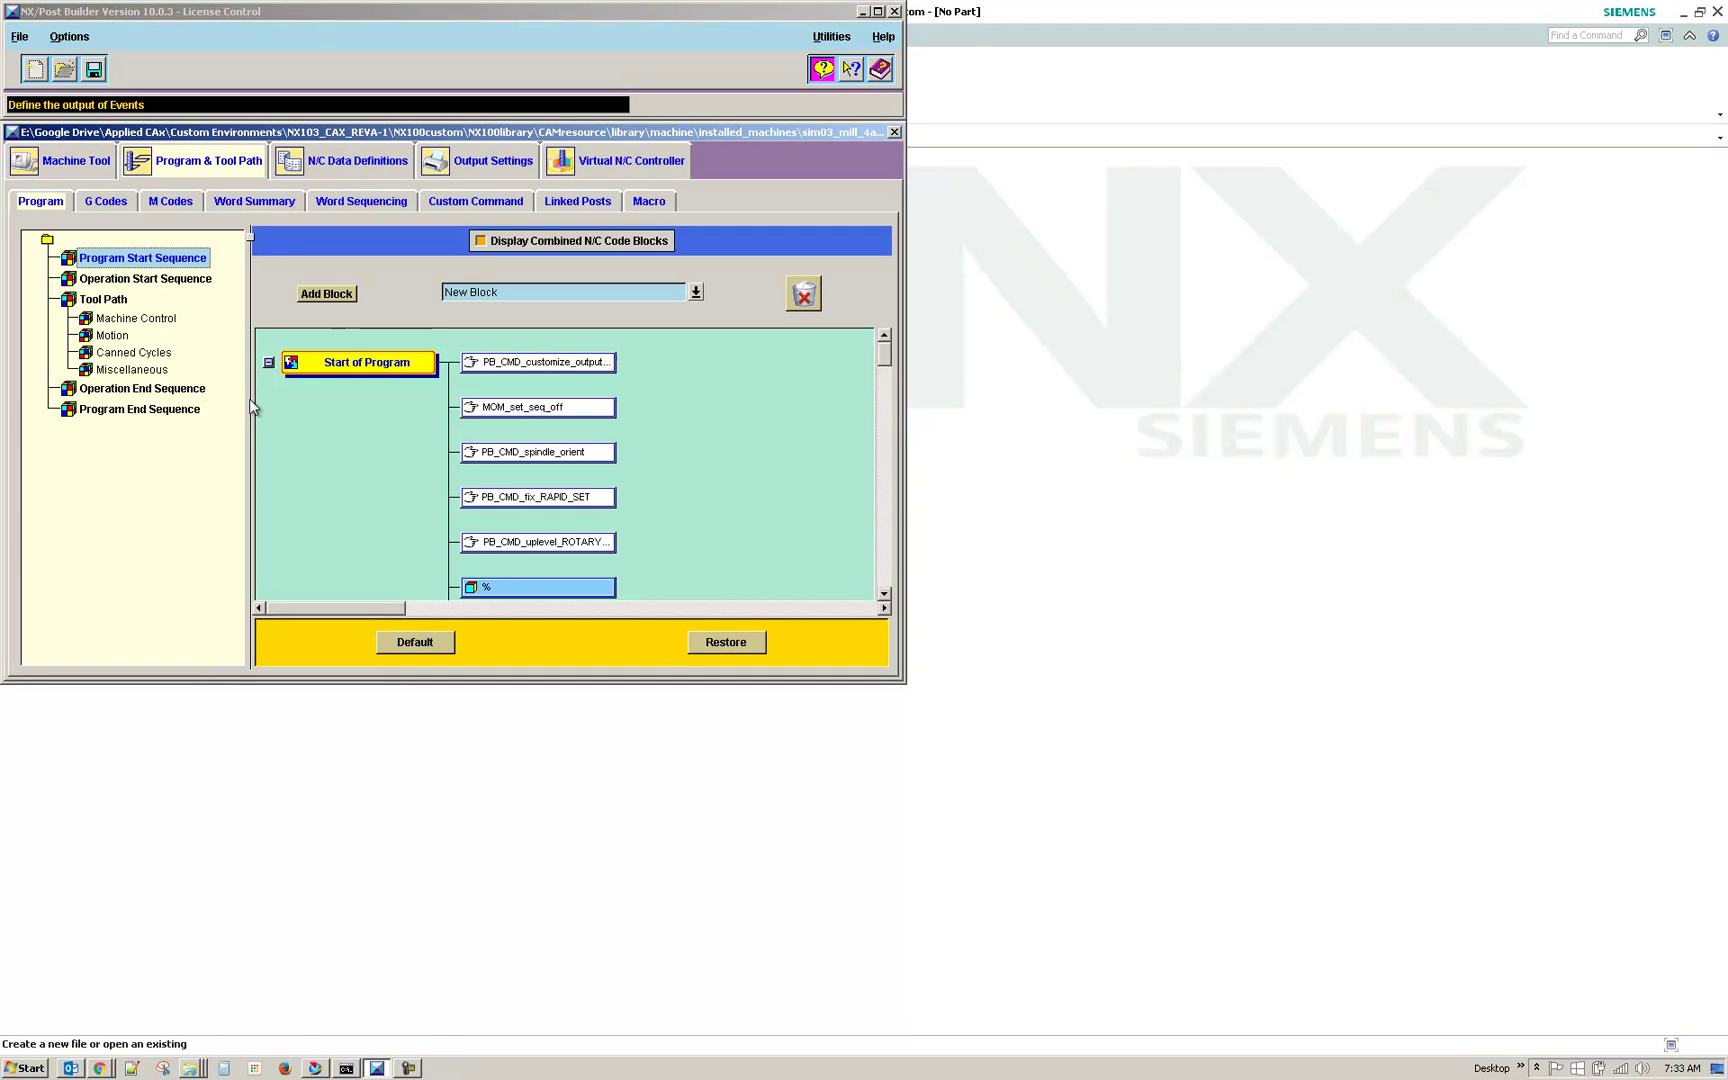
{"action": "left_click", "coordinate": [138, 318]}
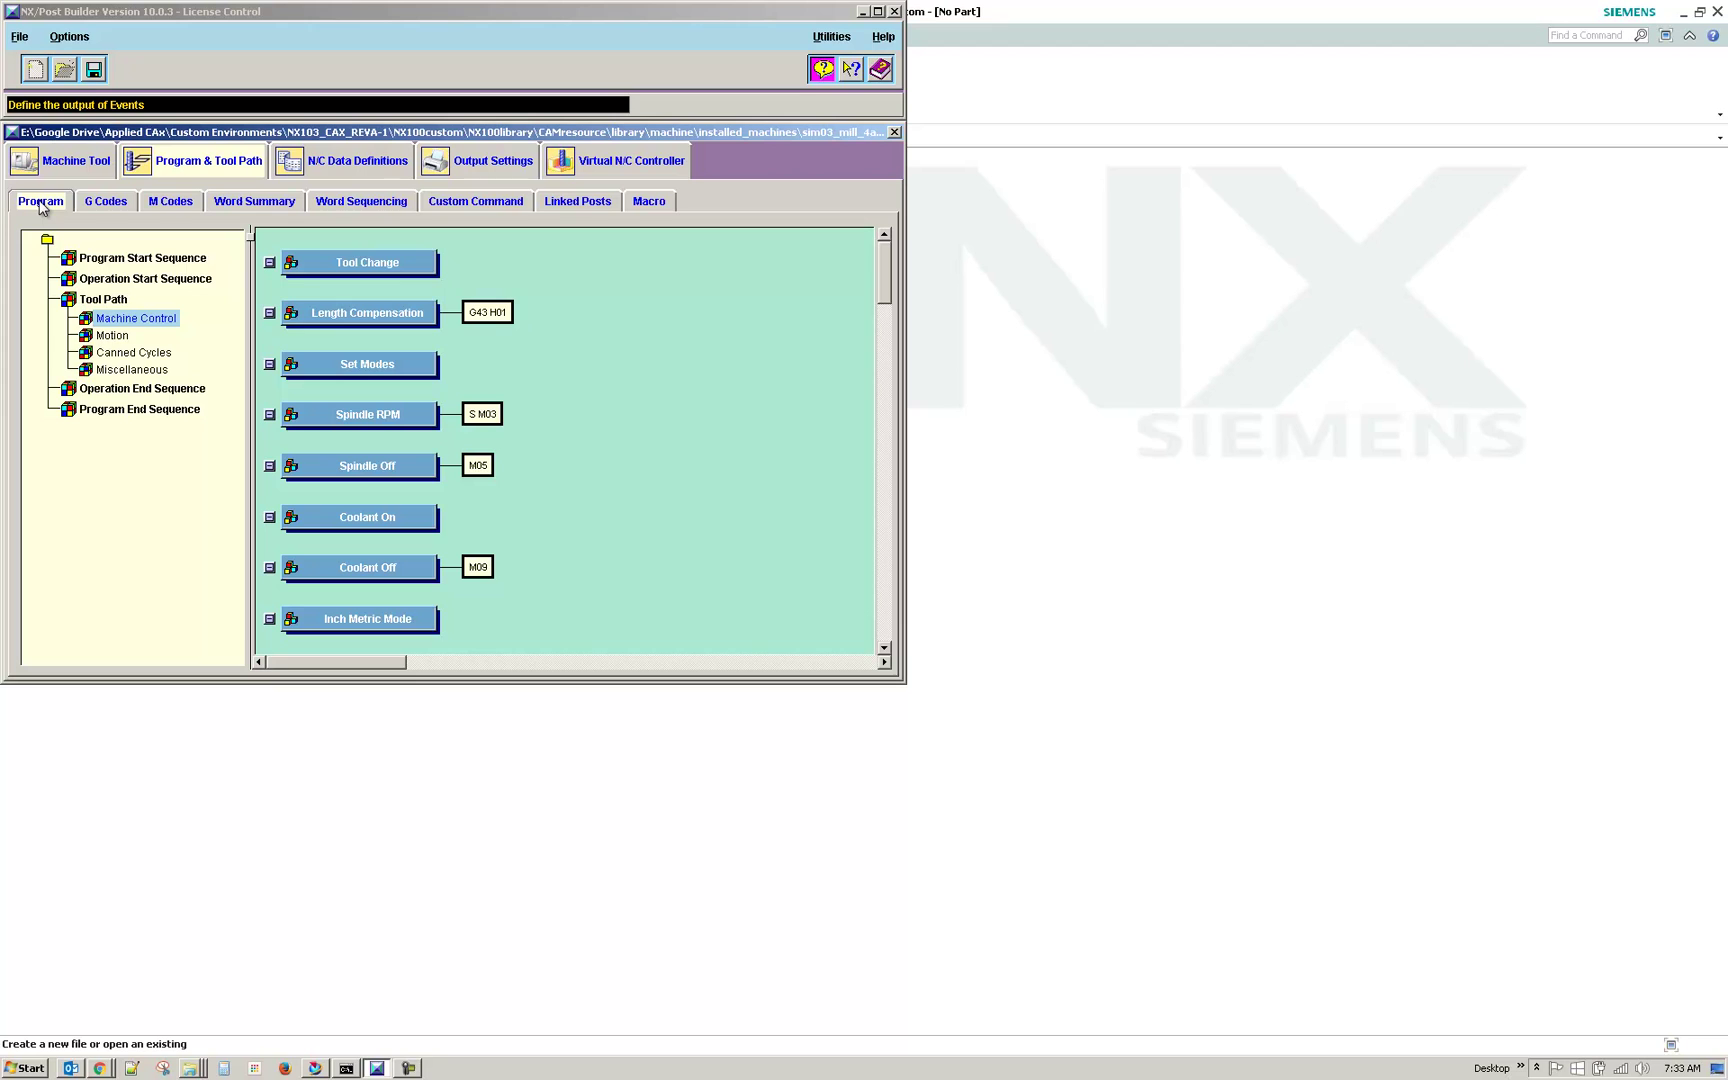
{"action": "left_click", "coordinate": [114, 320]}
{"action": "scroll", "coordinate": [690, 480], "scroll_direction": "down", "scroll_amount": 2}
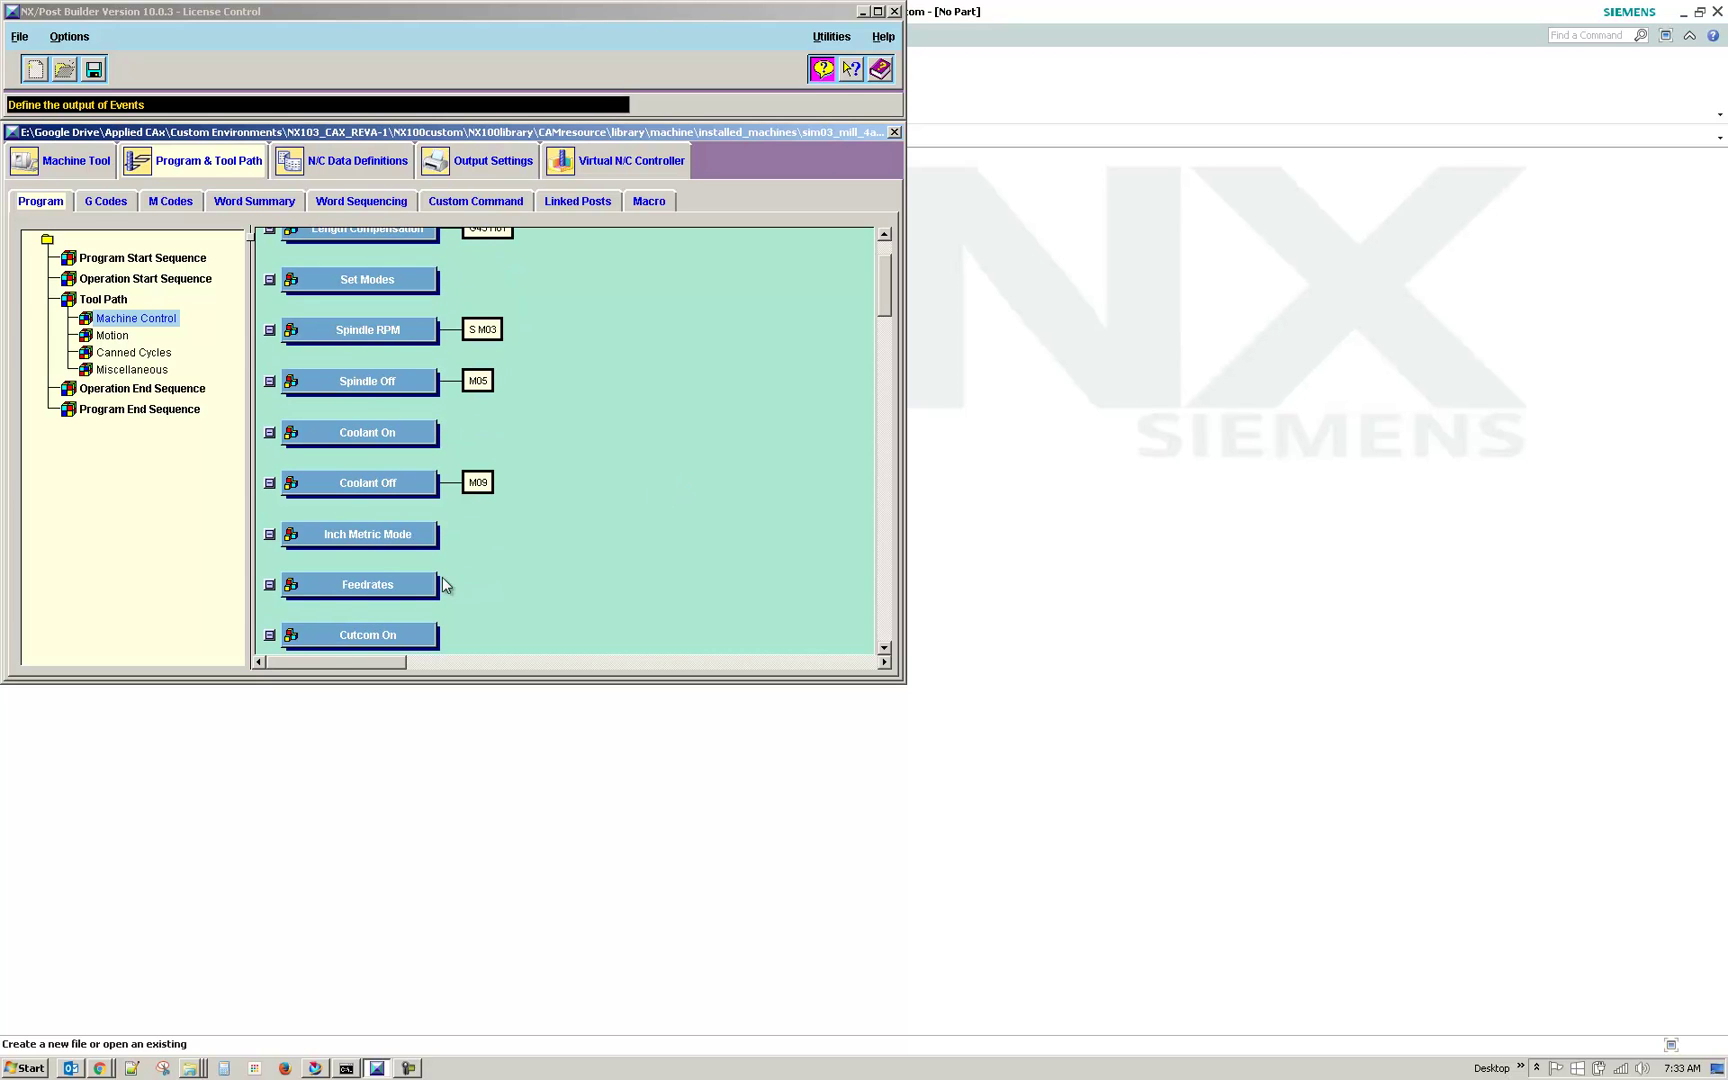
{"action": "scroll", "coordinate": [620, 504], "scroll_direction": "down", "scroll_amount": 2}
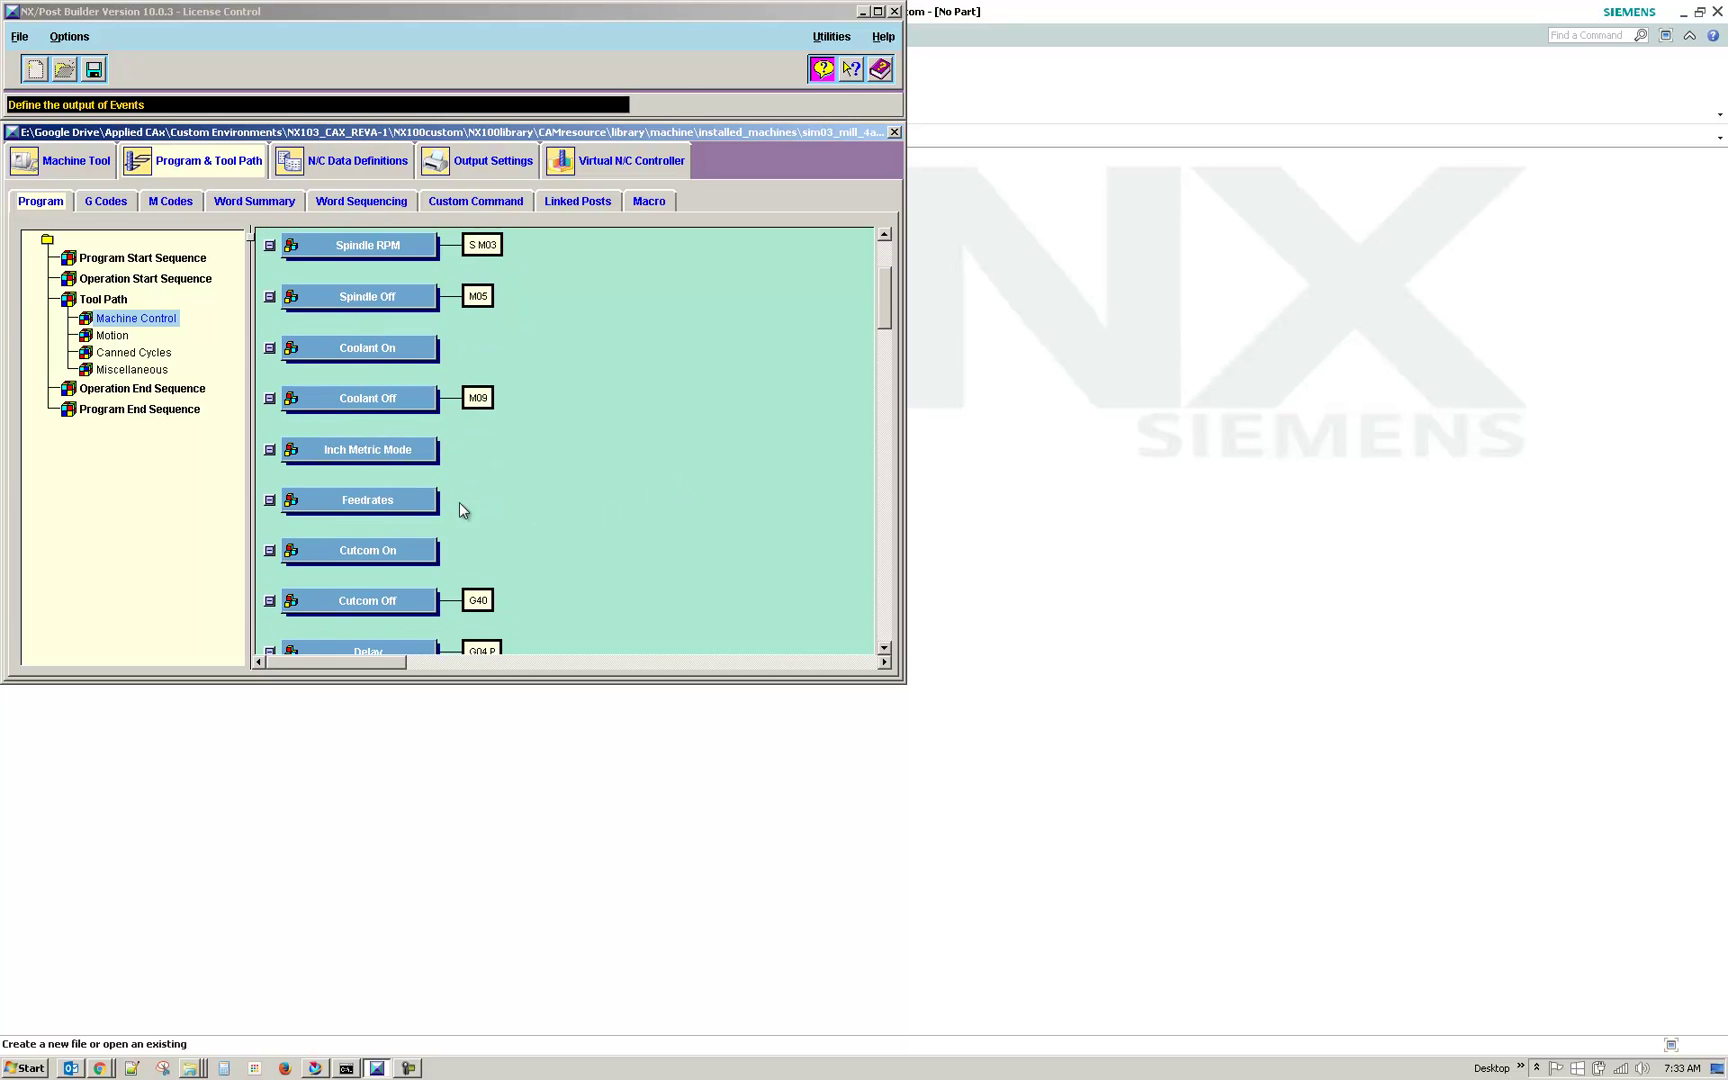
{"action": "left_click", "coordinate": [430, 500]}
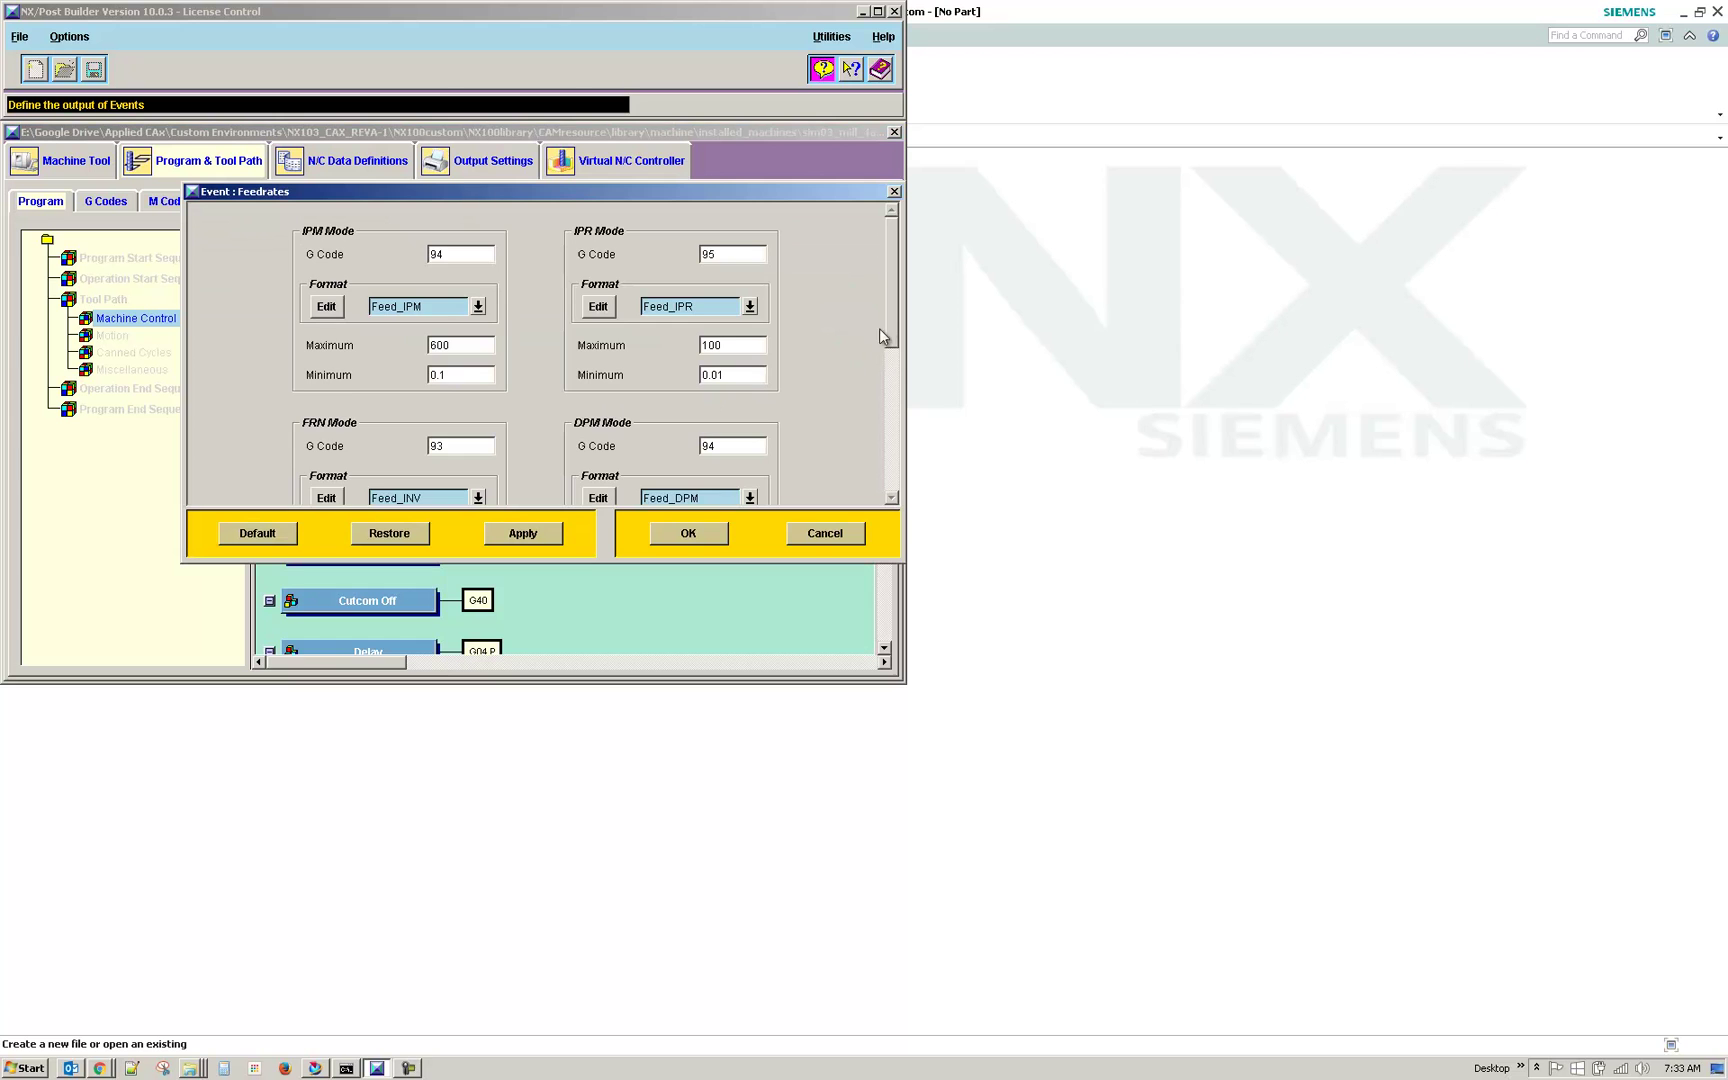
{"action": "left_click_drag", "start_coordinate": [891, 331], "coordinate": [893, 478]}
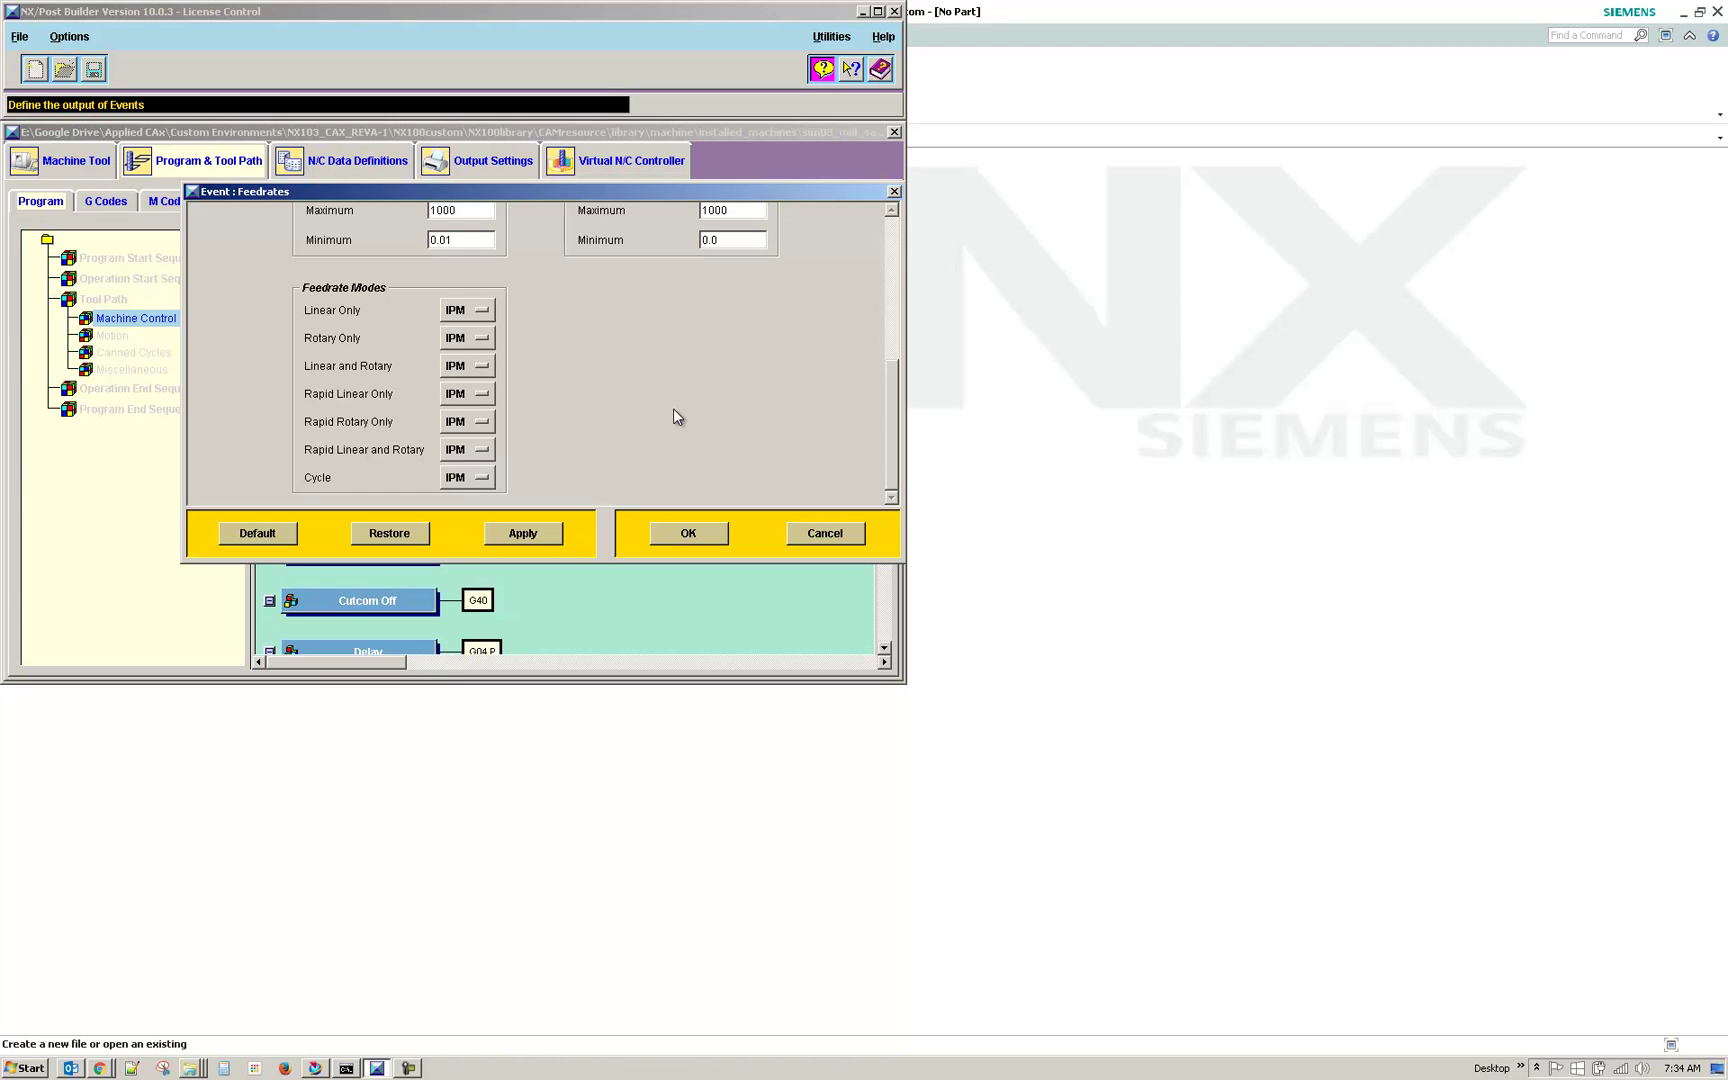
{"action": "left_click", "coordinate": [490, 340]}
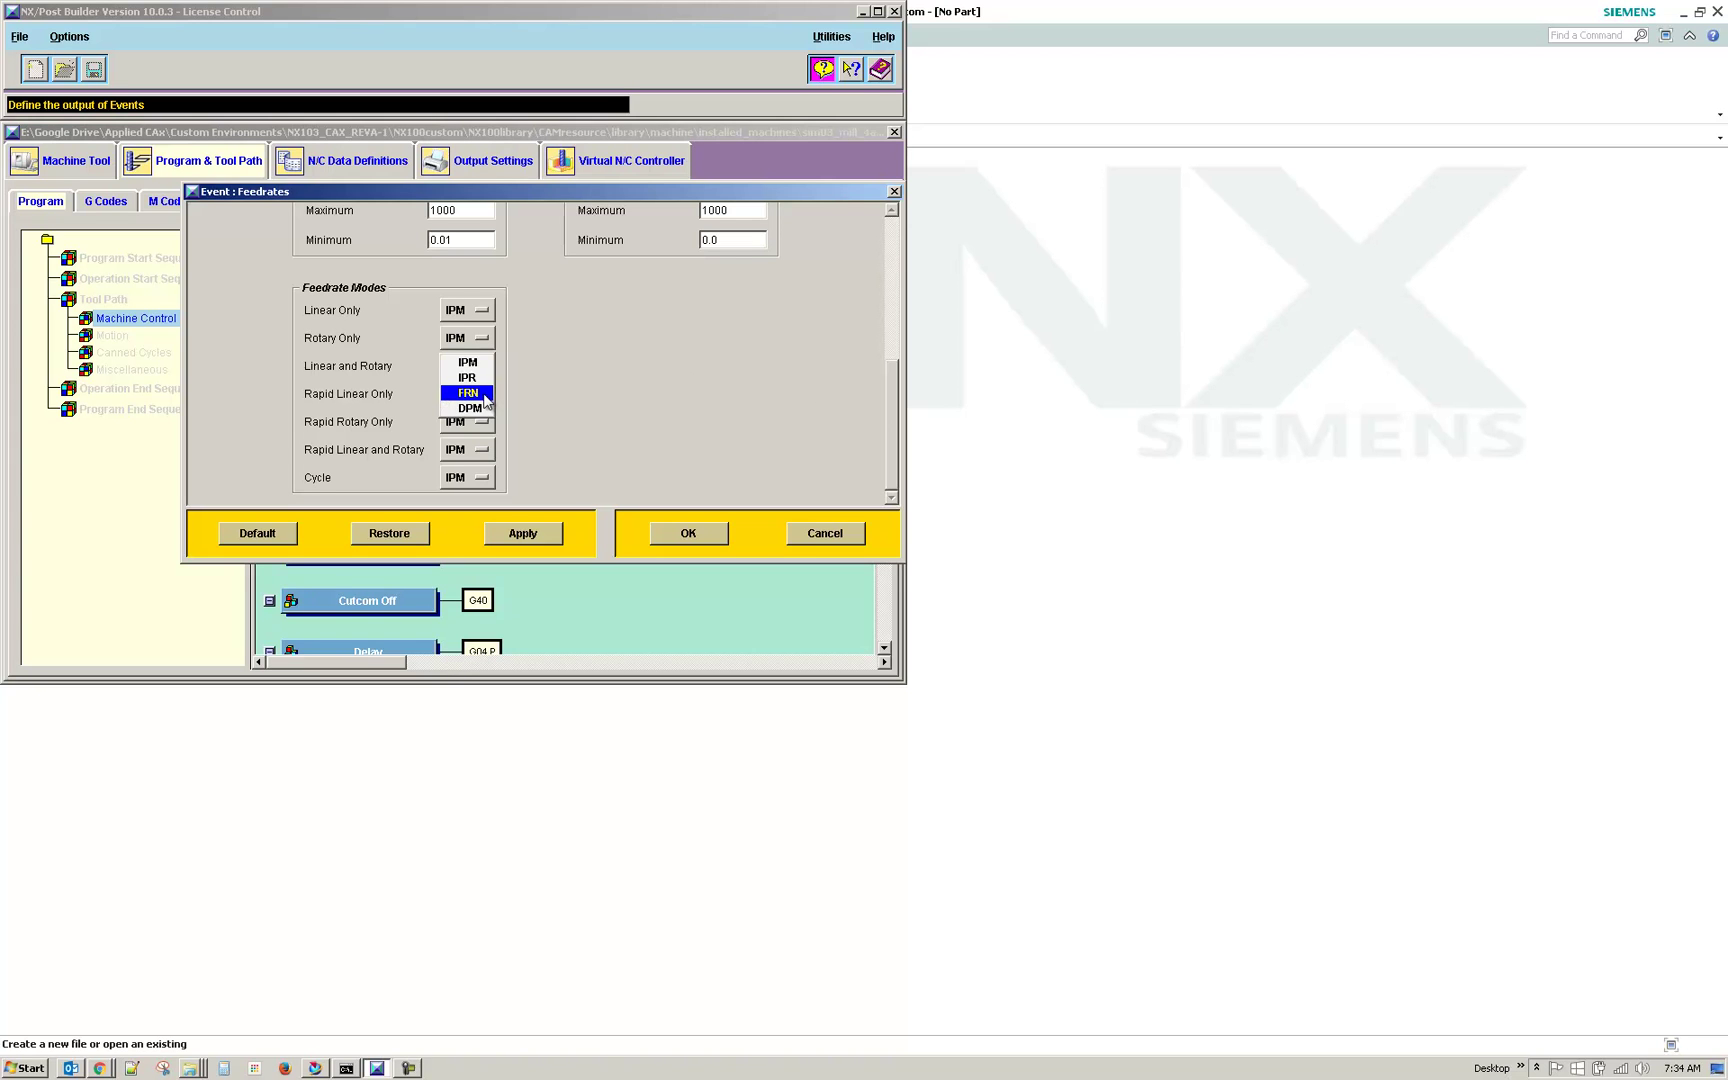
{"action": "left_click", "coordinate": [606, 335]}
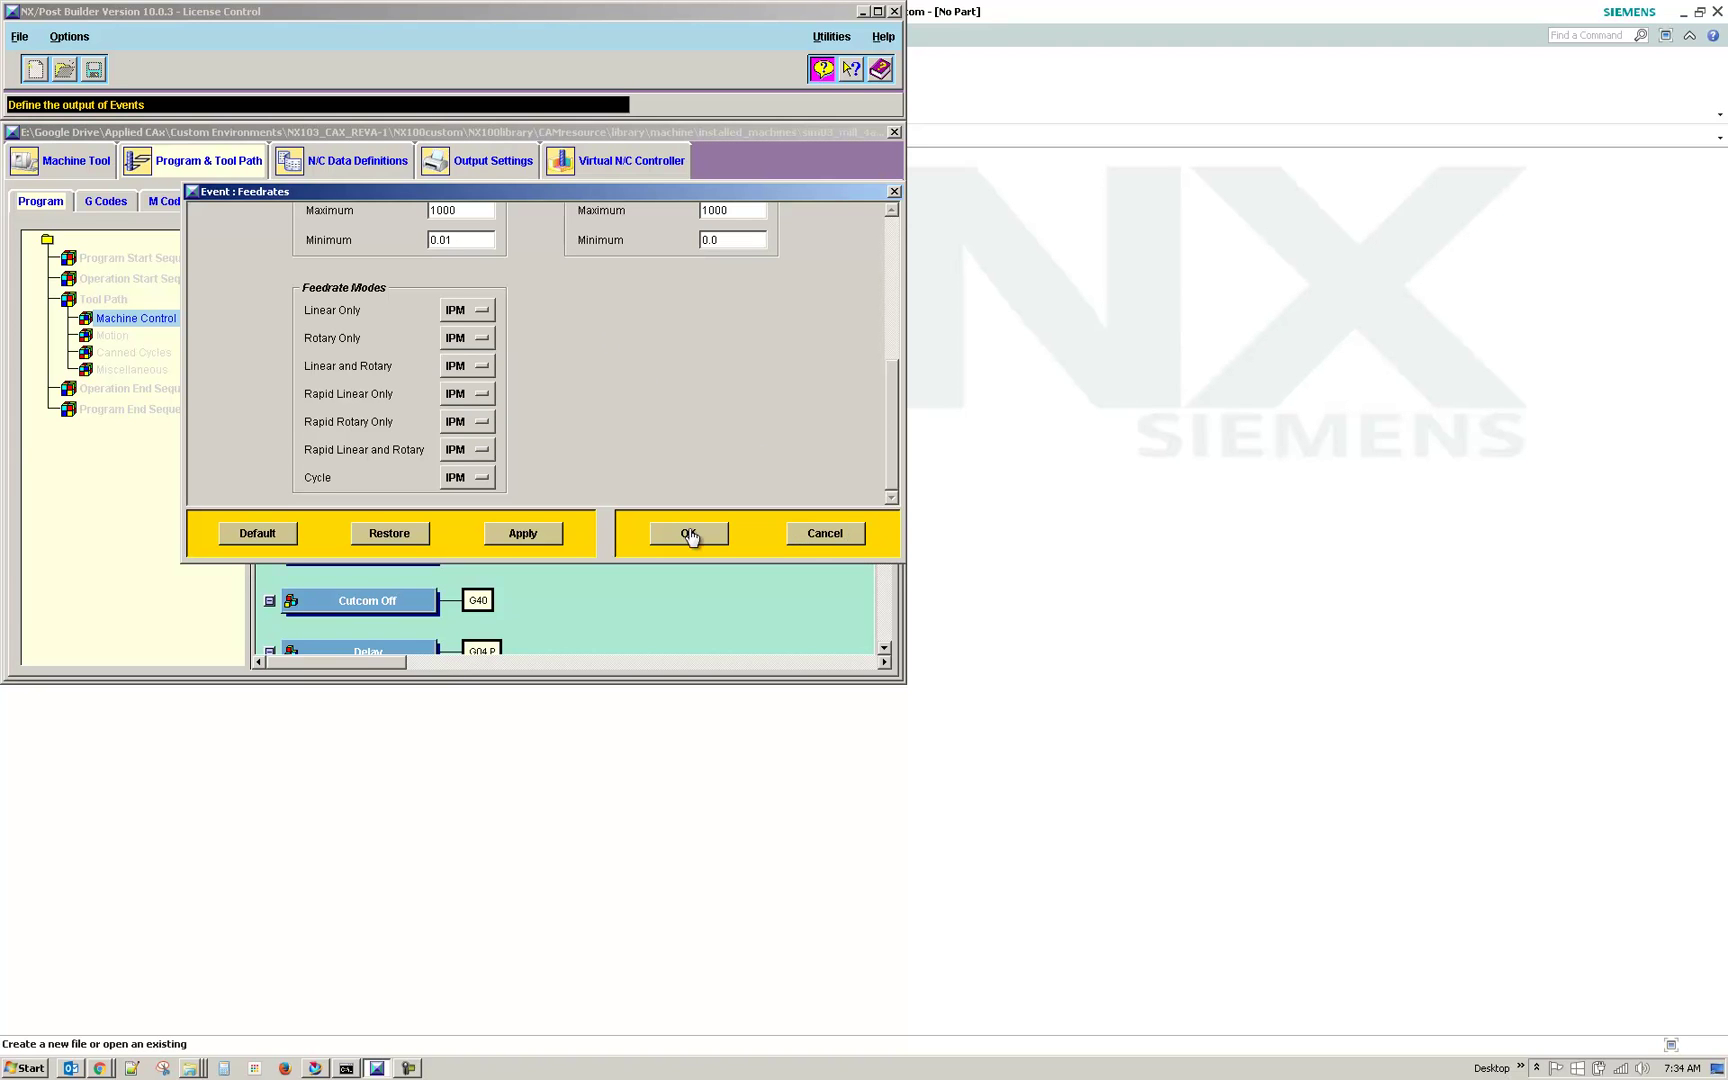
{"action": "left_click", "coordinate": [825, 533]}
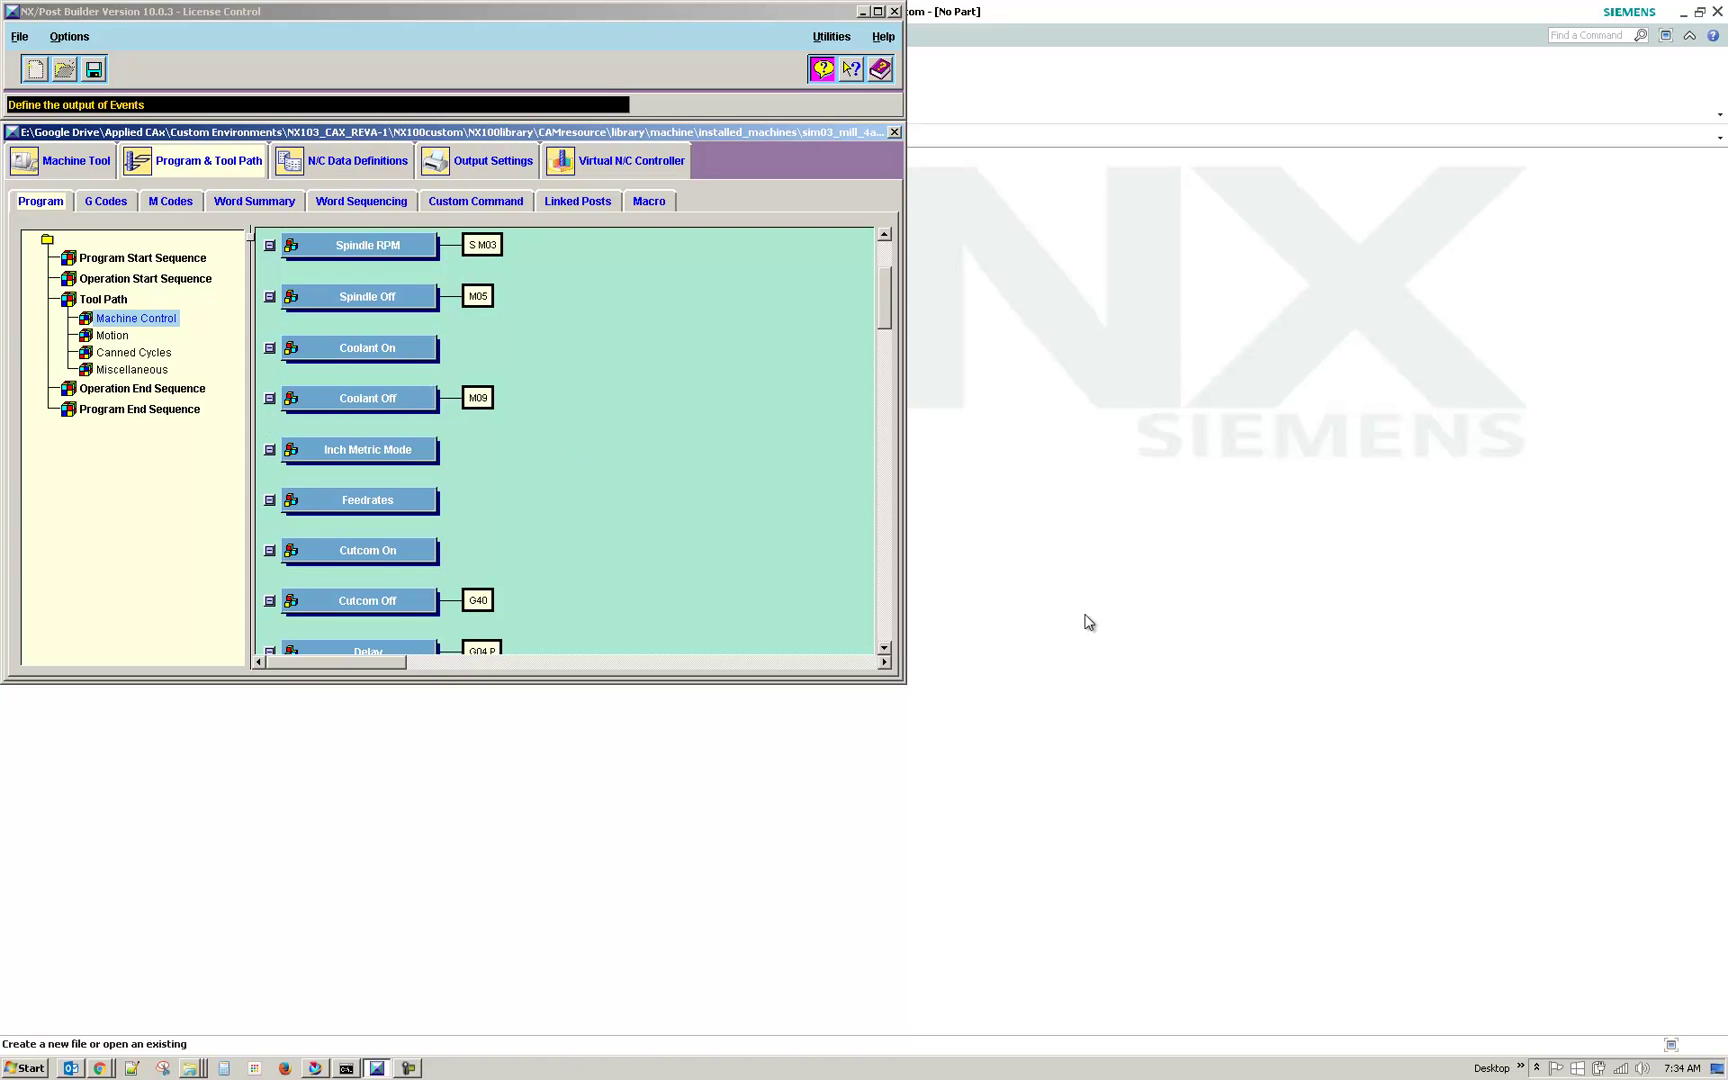
Switch to the Custom Command list and scroll to the PB_CMD_FEEDRATE_NUMBER code.
{"action": "left_click", "coordinate": [477, 200]}
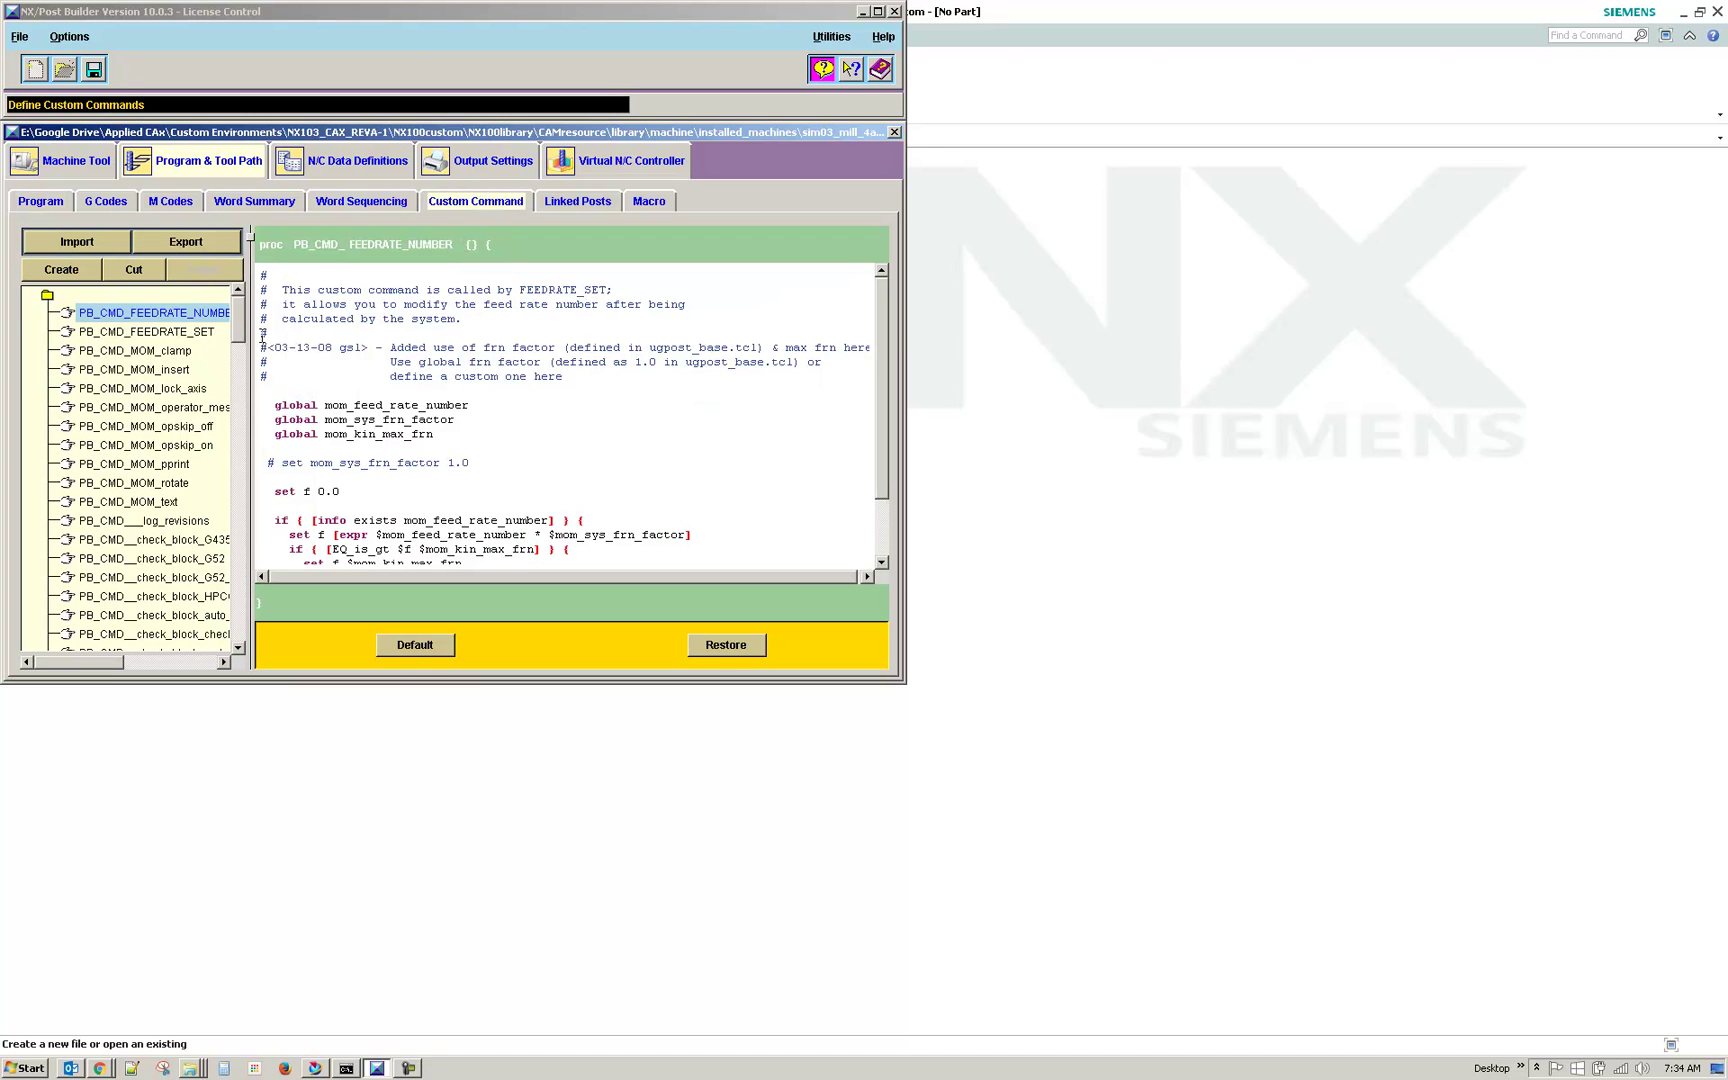
{"action": "left_click_drag", "start_coordinate": [240, 336], "coordinate": [256, 473]}
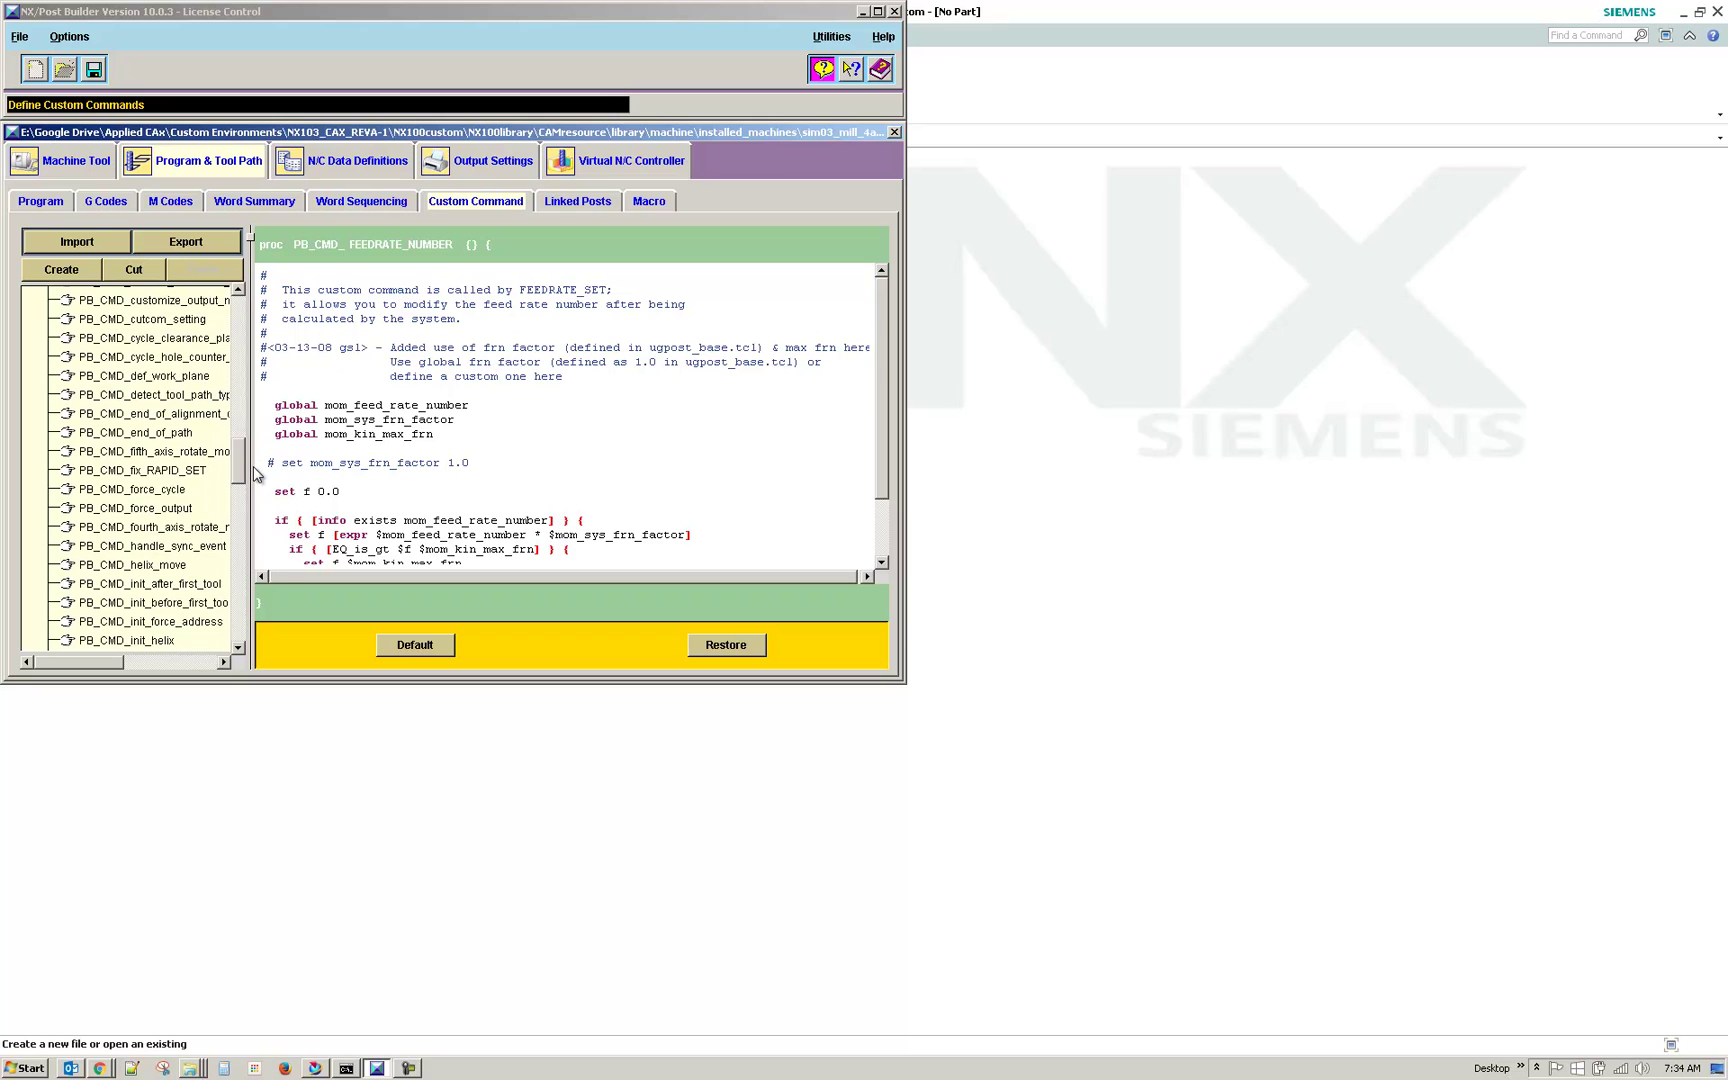
{"action": "left_click_drag", "start_coordinate": [256, 473], "coordinate": [256, 482]}
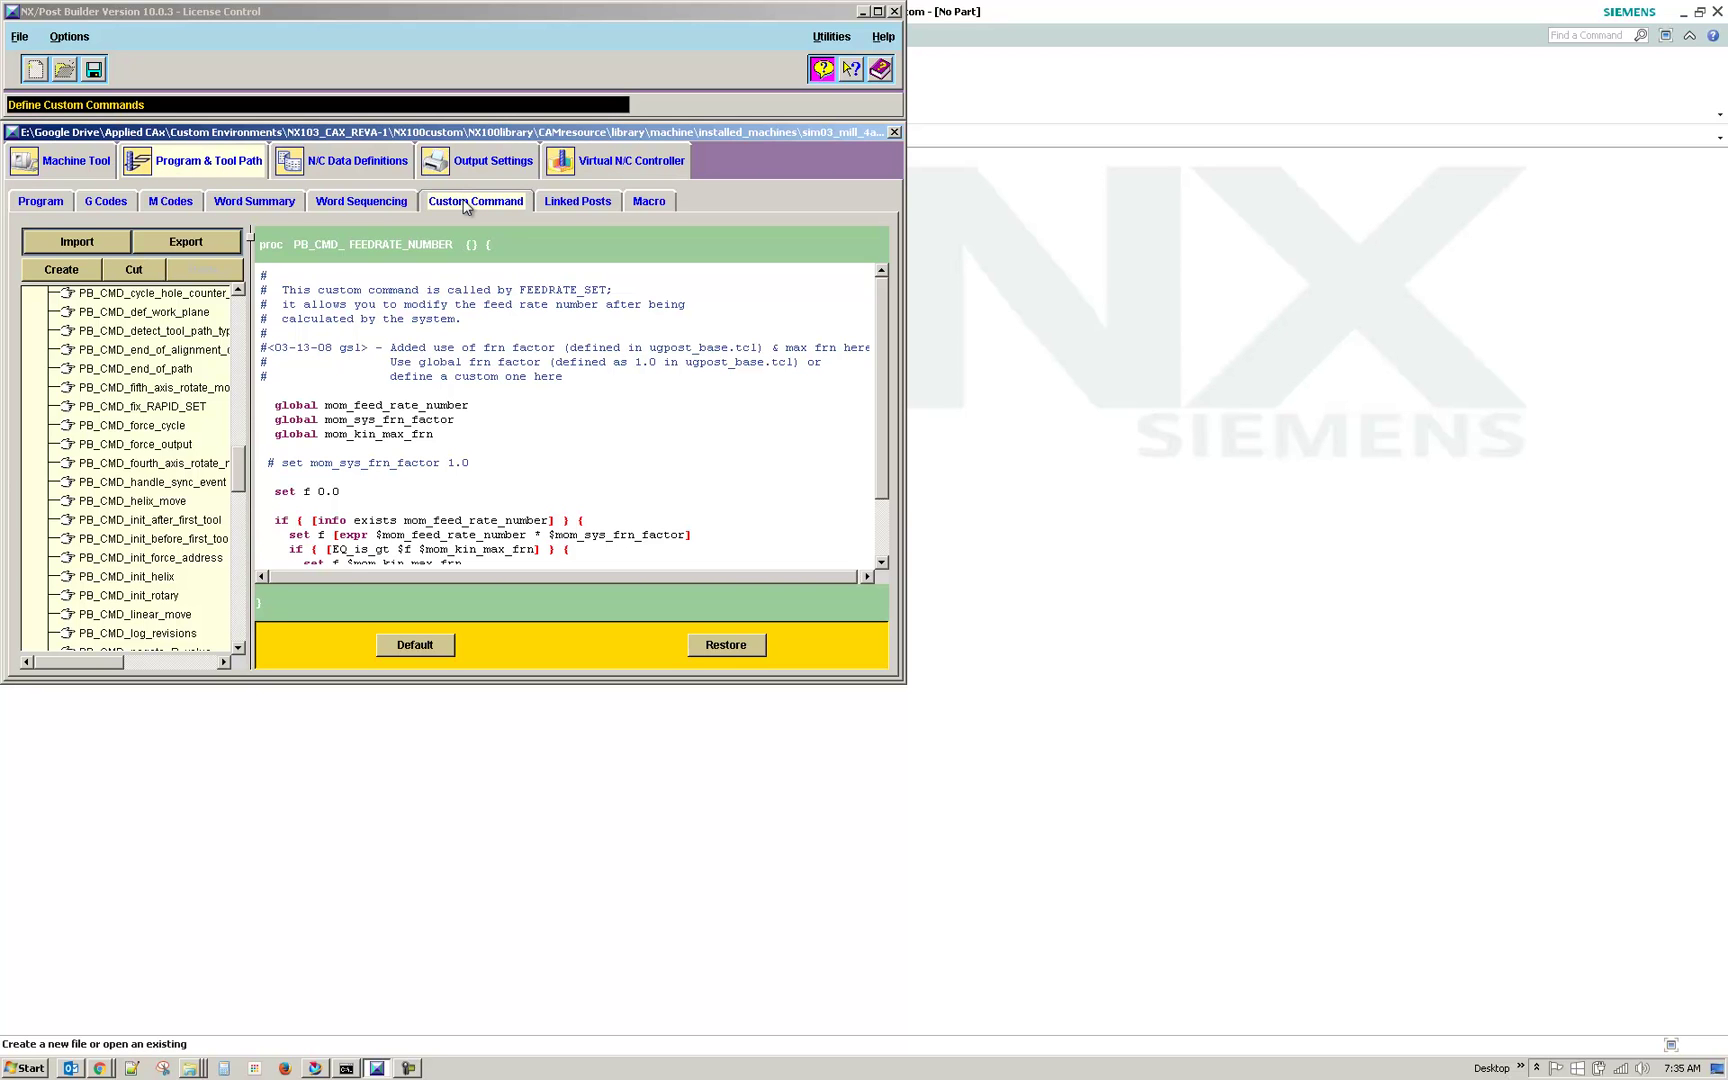
Load the custom commands from pb_cmd_fix_frn.tcl into the import dialog and widen it.
{"action": "left_click", "coordinate": [65, 245]}
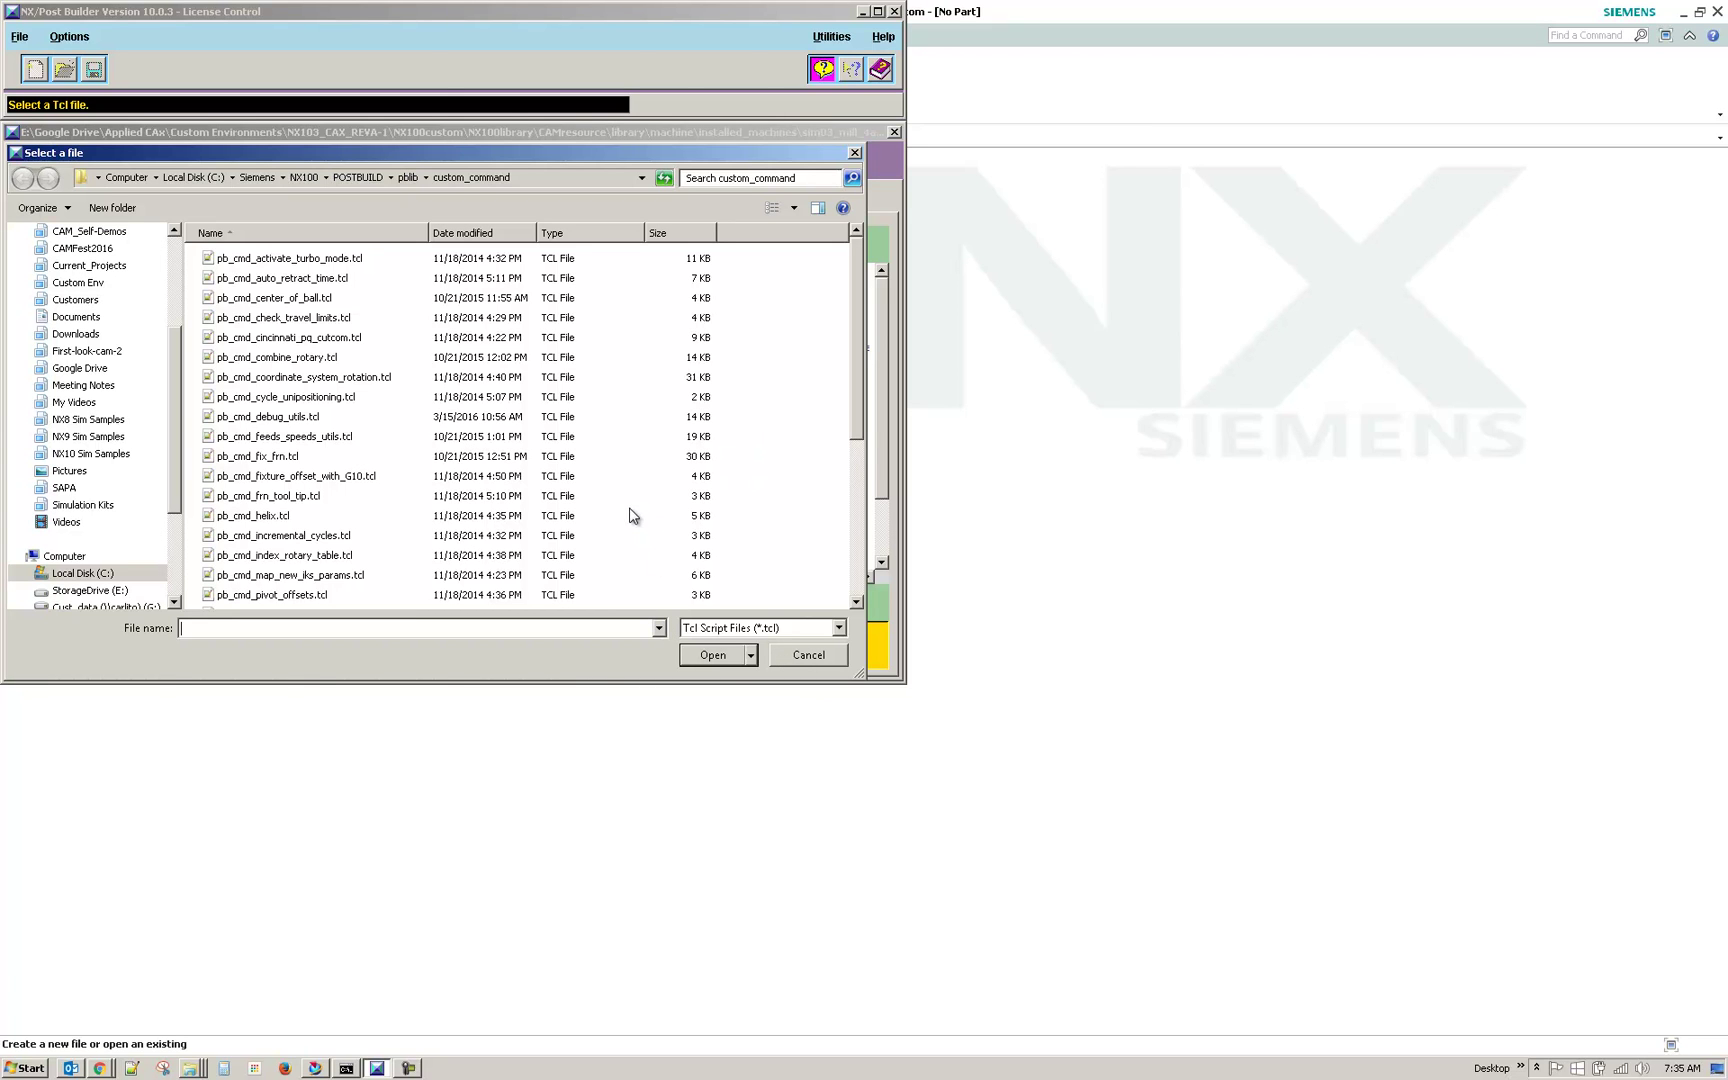
{"action": "left_click", "coordinate": [276, 460]}
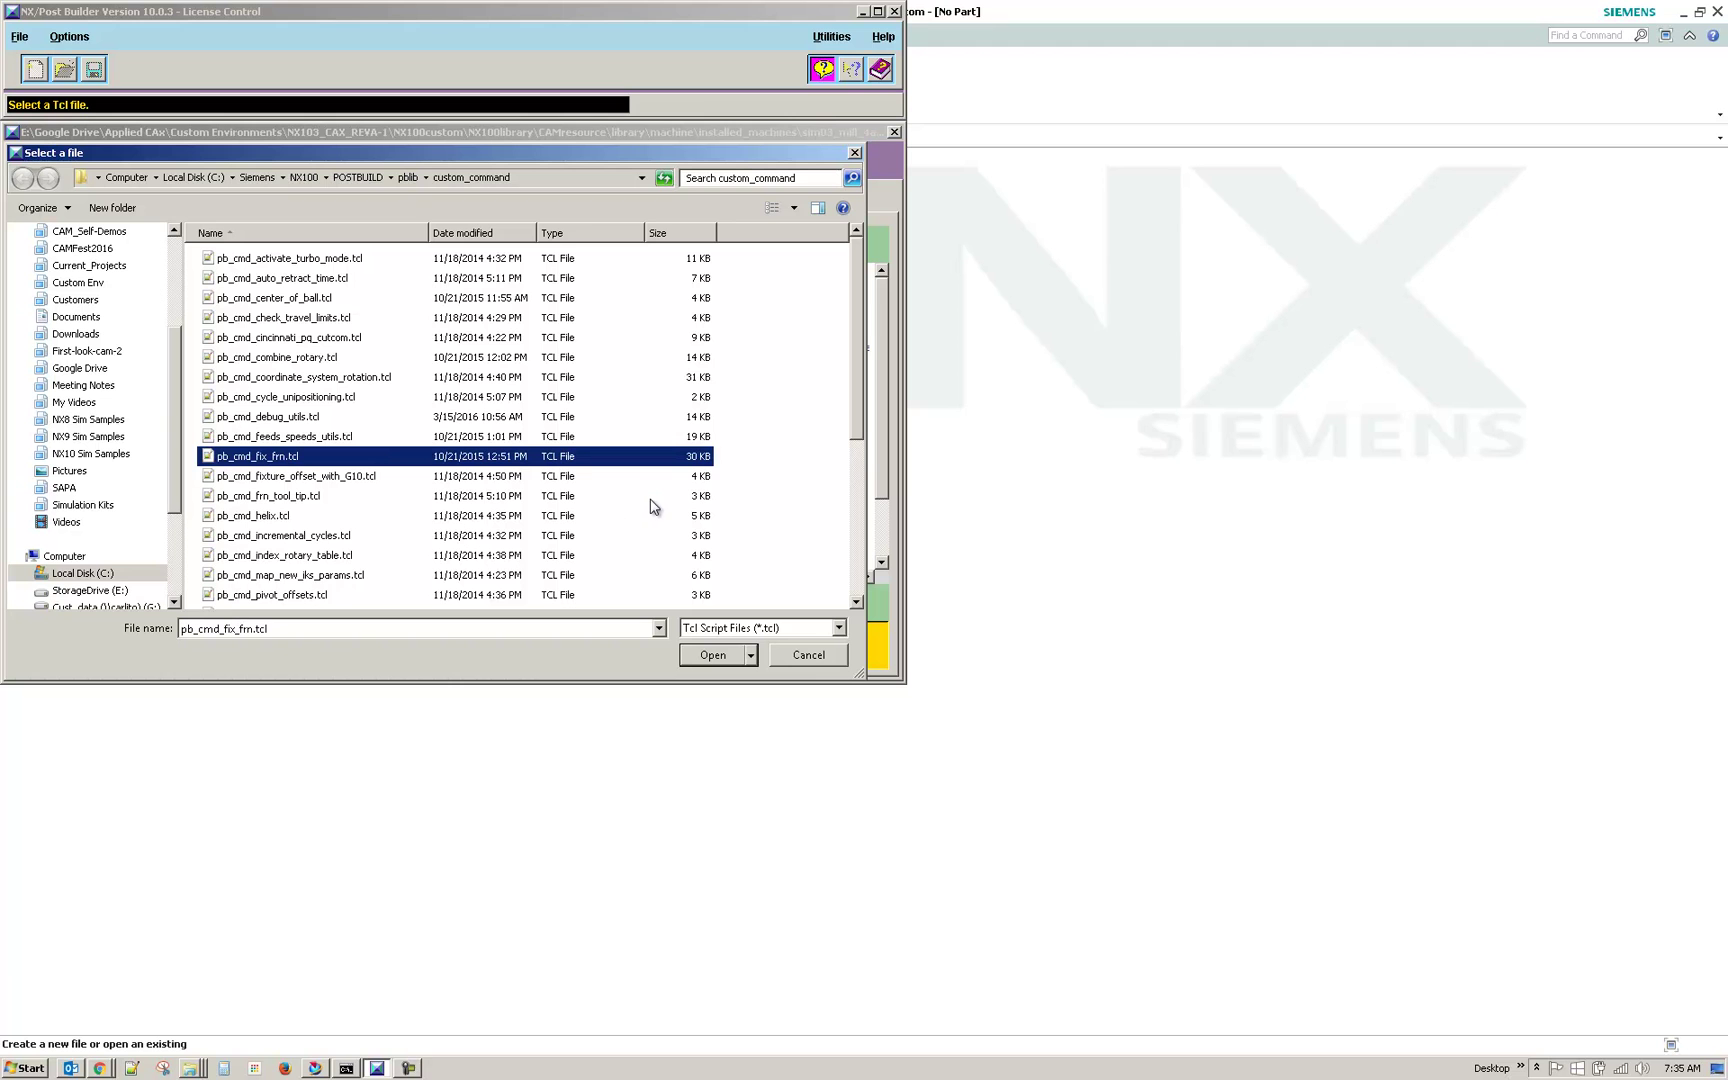
{"action": "left_click", "coordinate": [713, 656]}
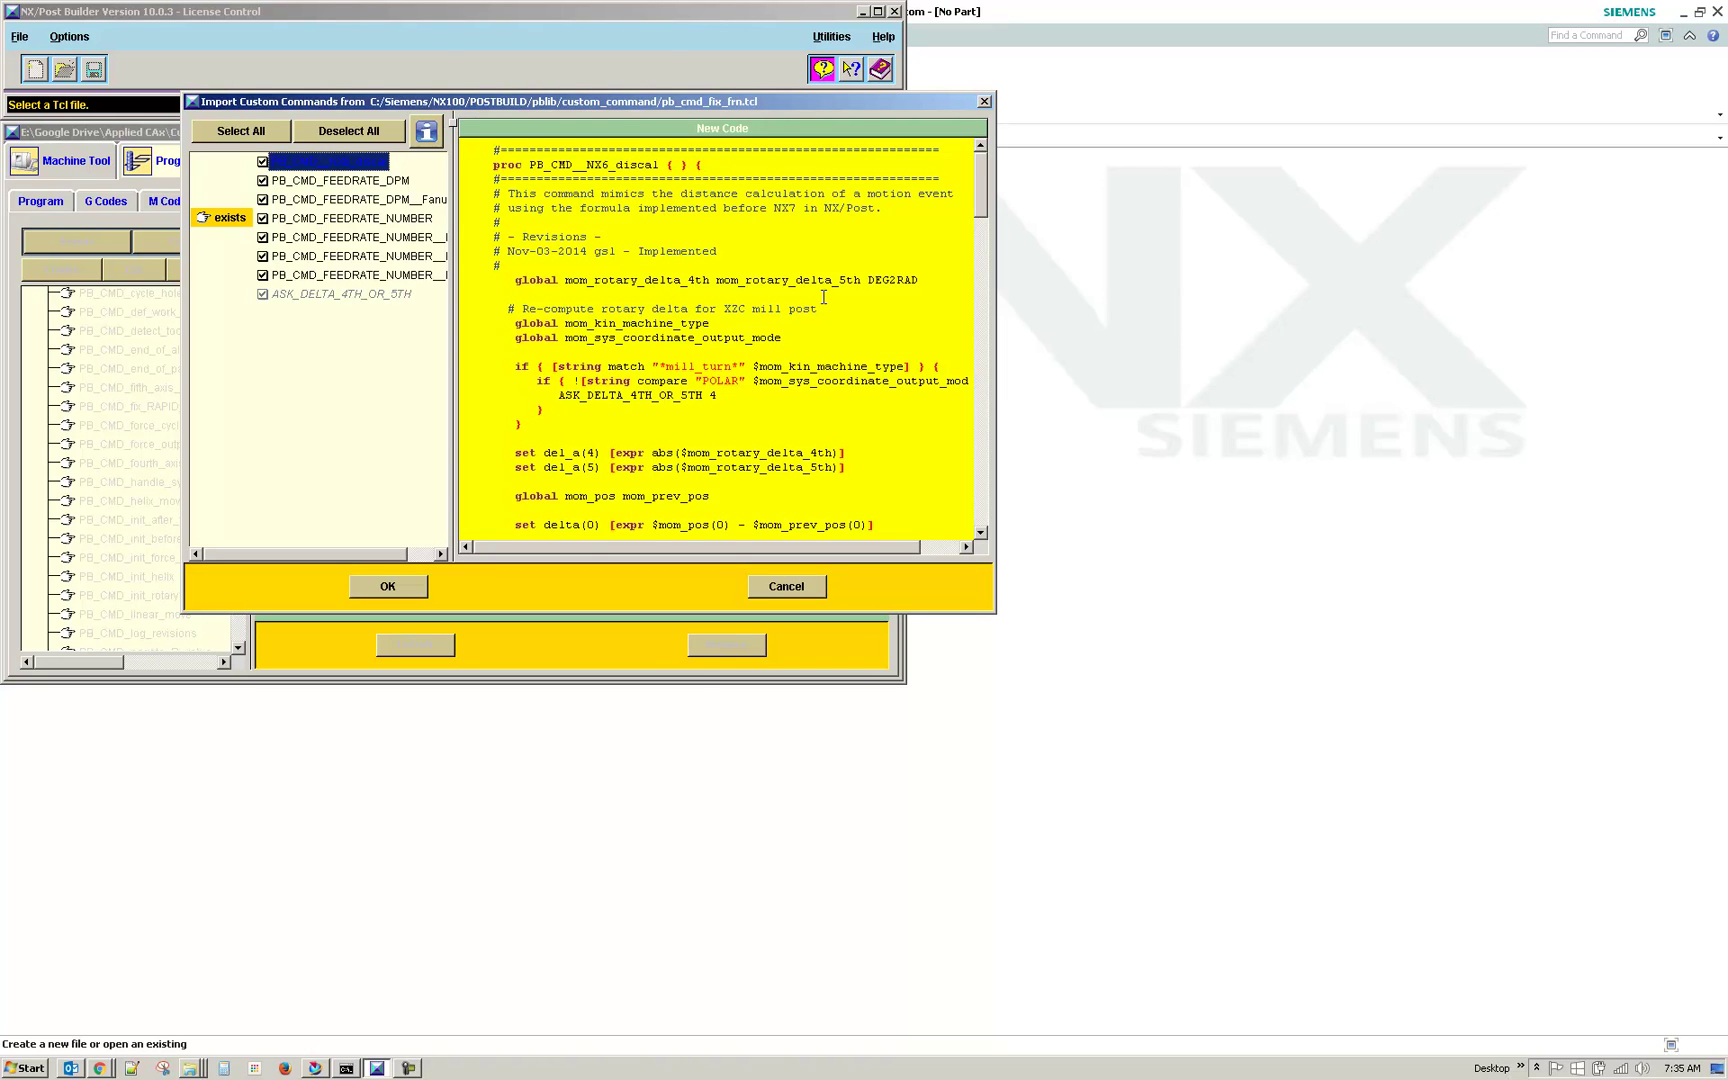
{"action": "left_click_drag", "start_coordinate": [996, 366], "coordinate": [1134, 371]}
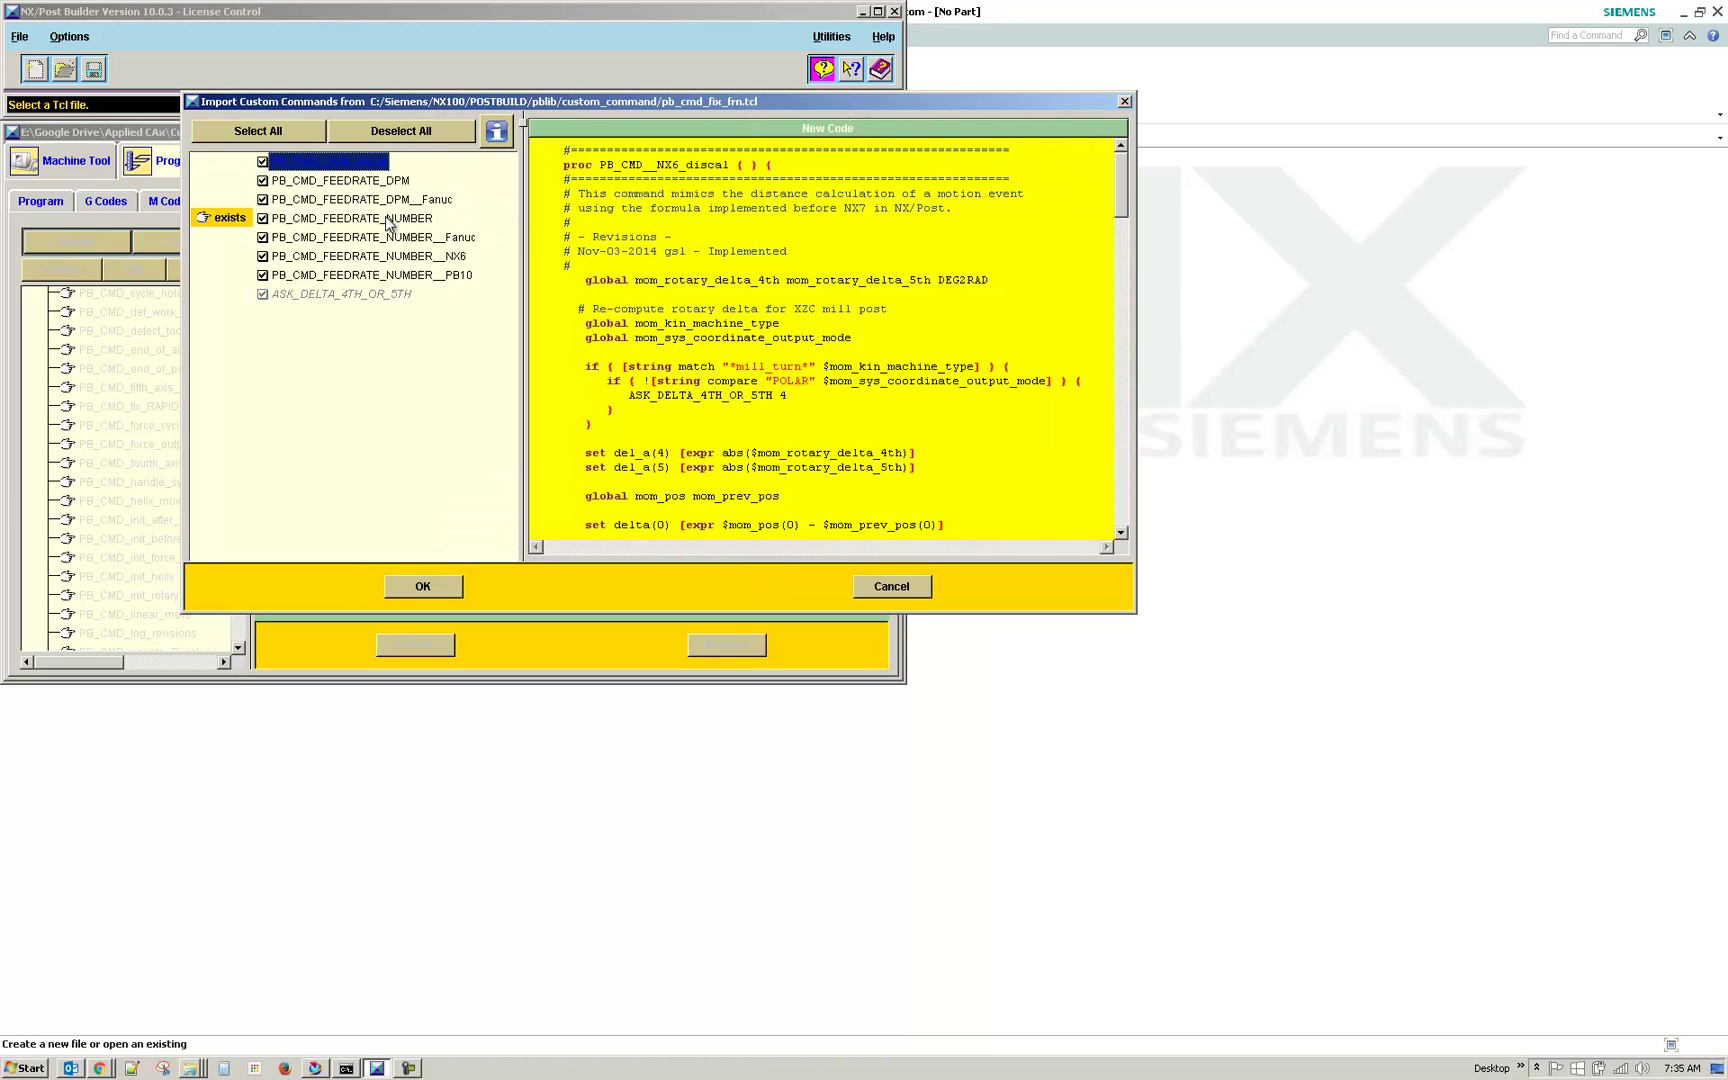
Compare the new and old PB_CMD_FEEDRATE_NUMBER code, scrolling through both versions.
{"action": "left_click", "coordinate": [296, 218]}
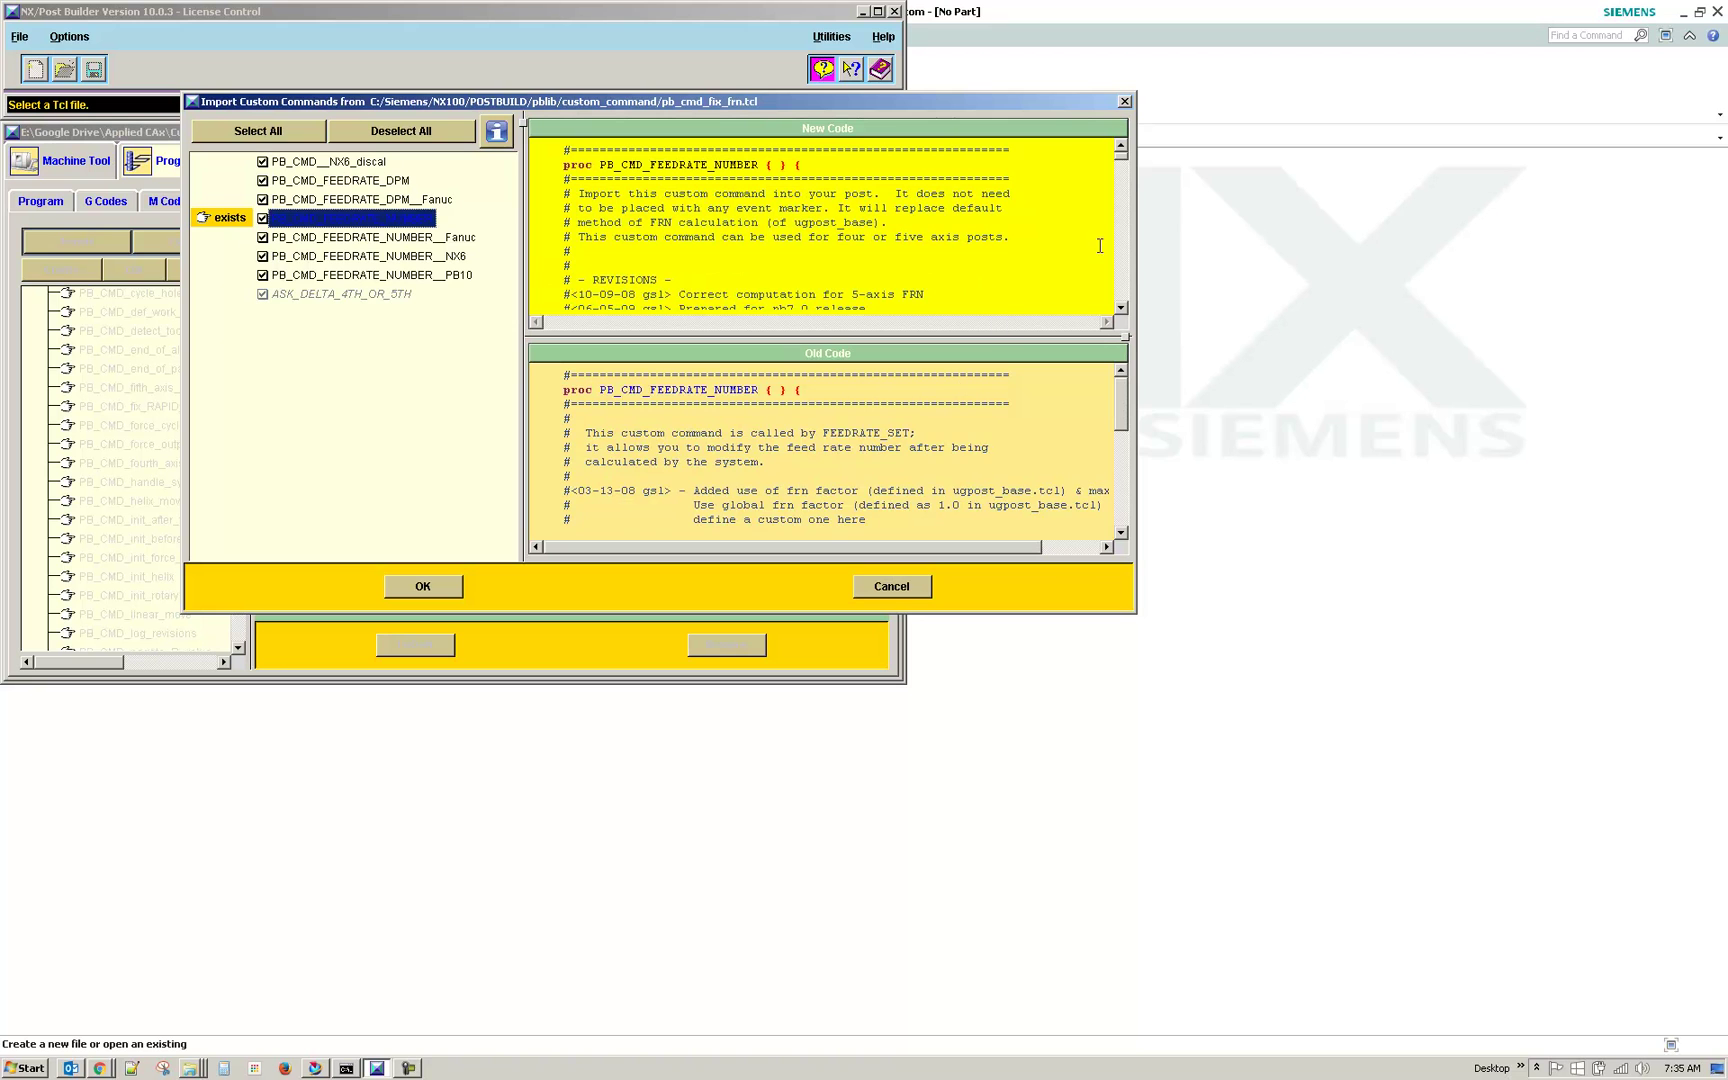
{"action": "left_click_drag", "start_coordinate": [1123, 158], "coordinate": [1117, 295]}
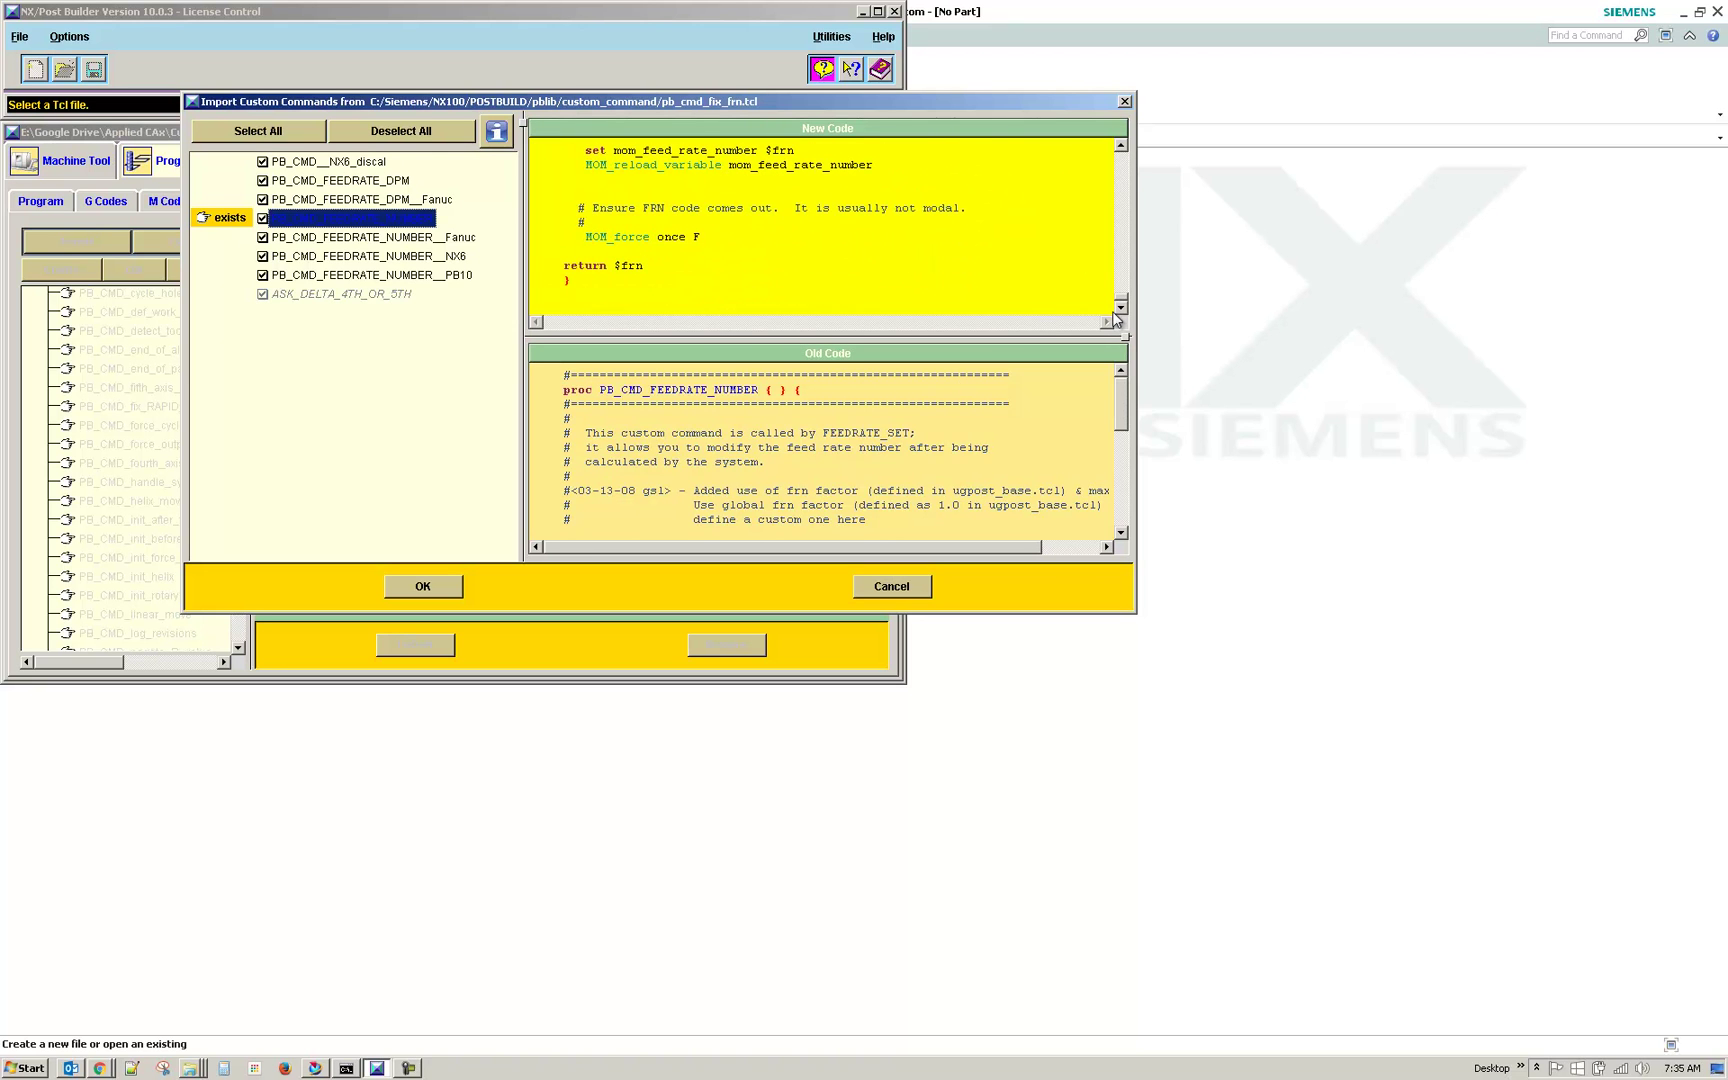
{"action": "mouse_move", "coordinate": [1116, 397]}
{"action": "left_mouse_down"}
{"action": "mouse_move", "coordinate": [1132, 446]}
{"action": "mouse_move", "coordinate": [1140, 397]}
{"action": "left_mouse_up"}
{"action": "left_click_drag", "start_coordinate": [1121, 302], "coordinate": [1117, 145]}
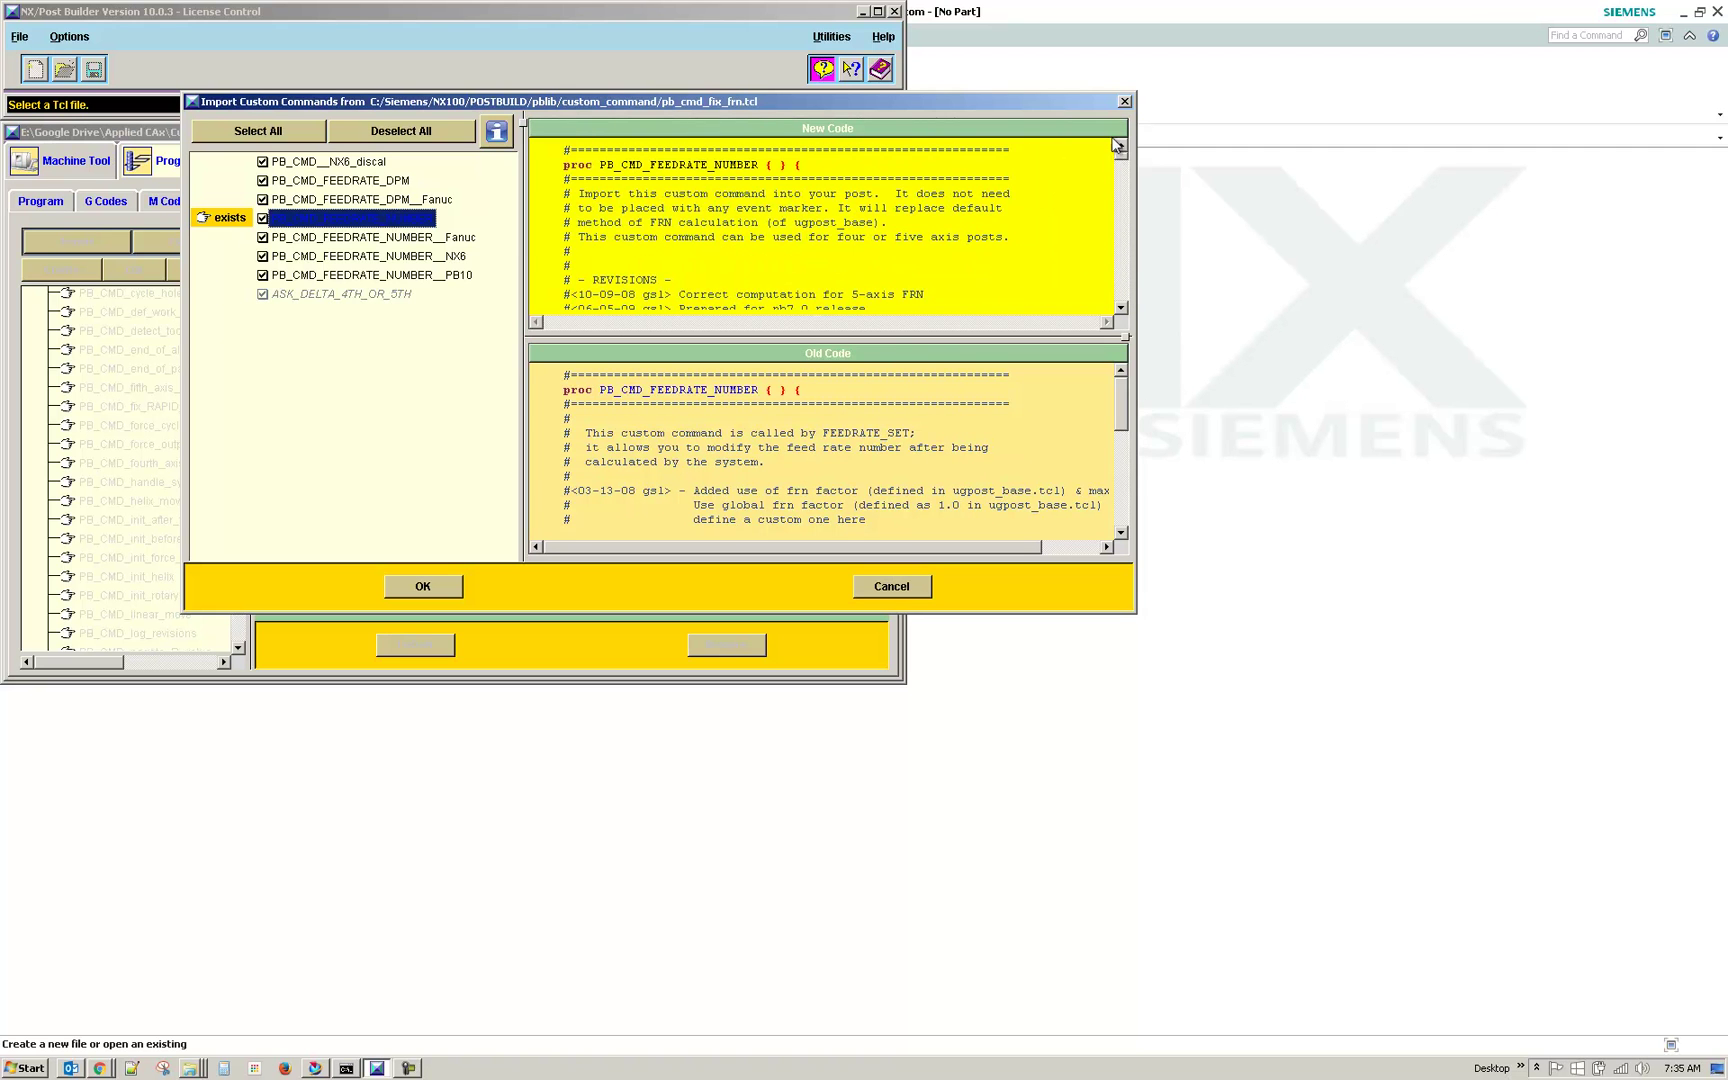
{"action": "left_click", "coordinate": [1121, 309]}
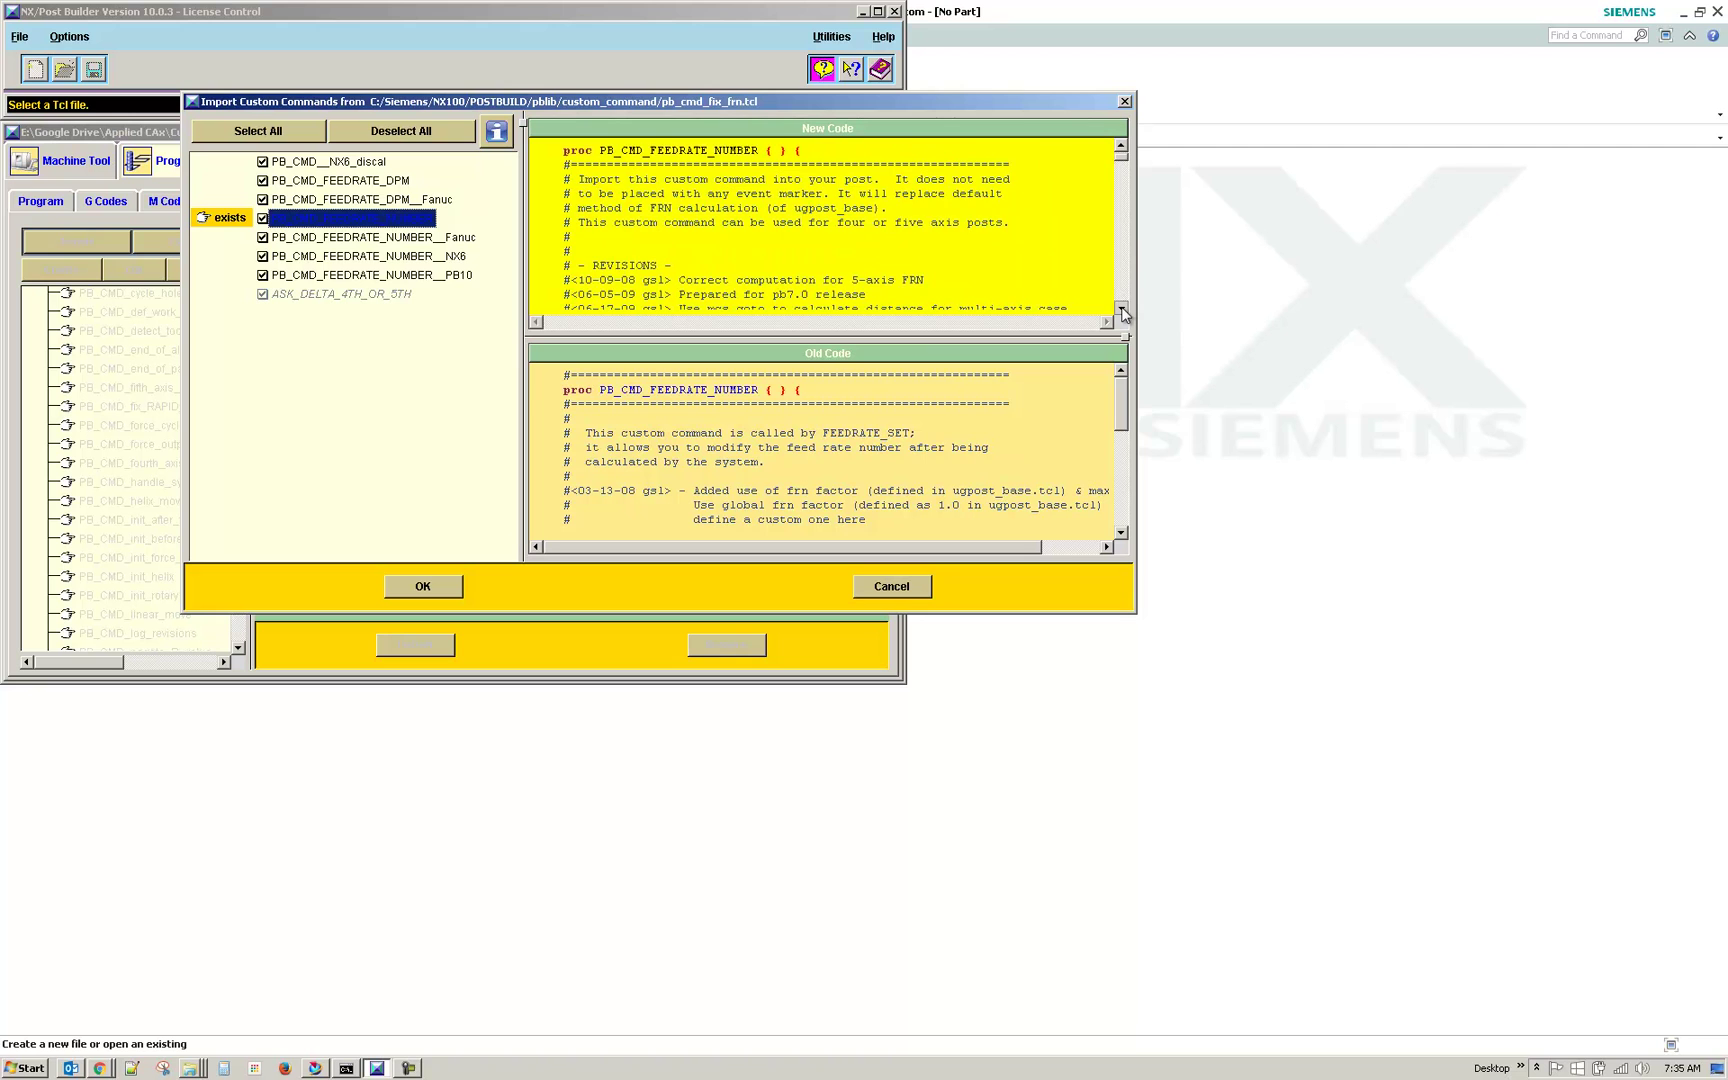
{"action": "left_click", "coordinate": [1122, 311]}
{"action": "left_click", "coordinate": [1122, 311]}
{"action": "left_click", "coordinate": [1122, 311]}
{"action": "left_click", "coordinate": [1122, 311]}
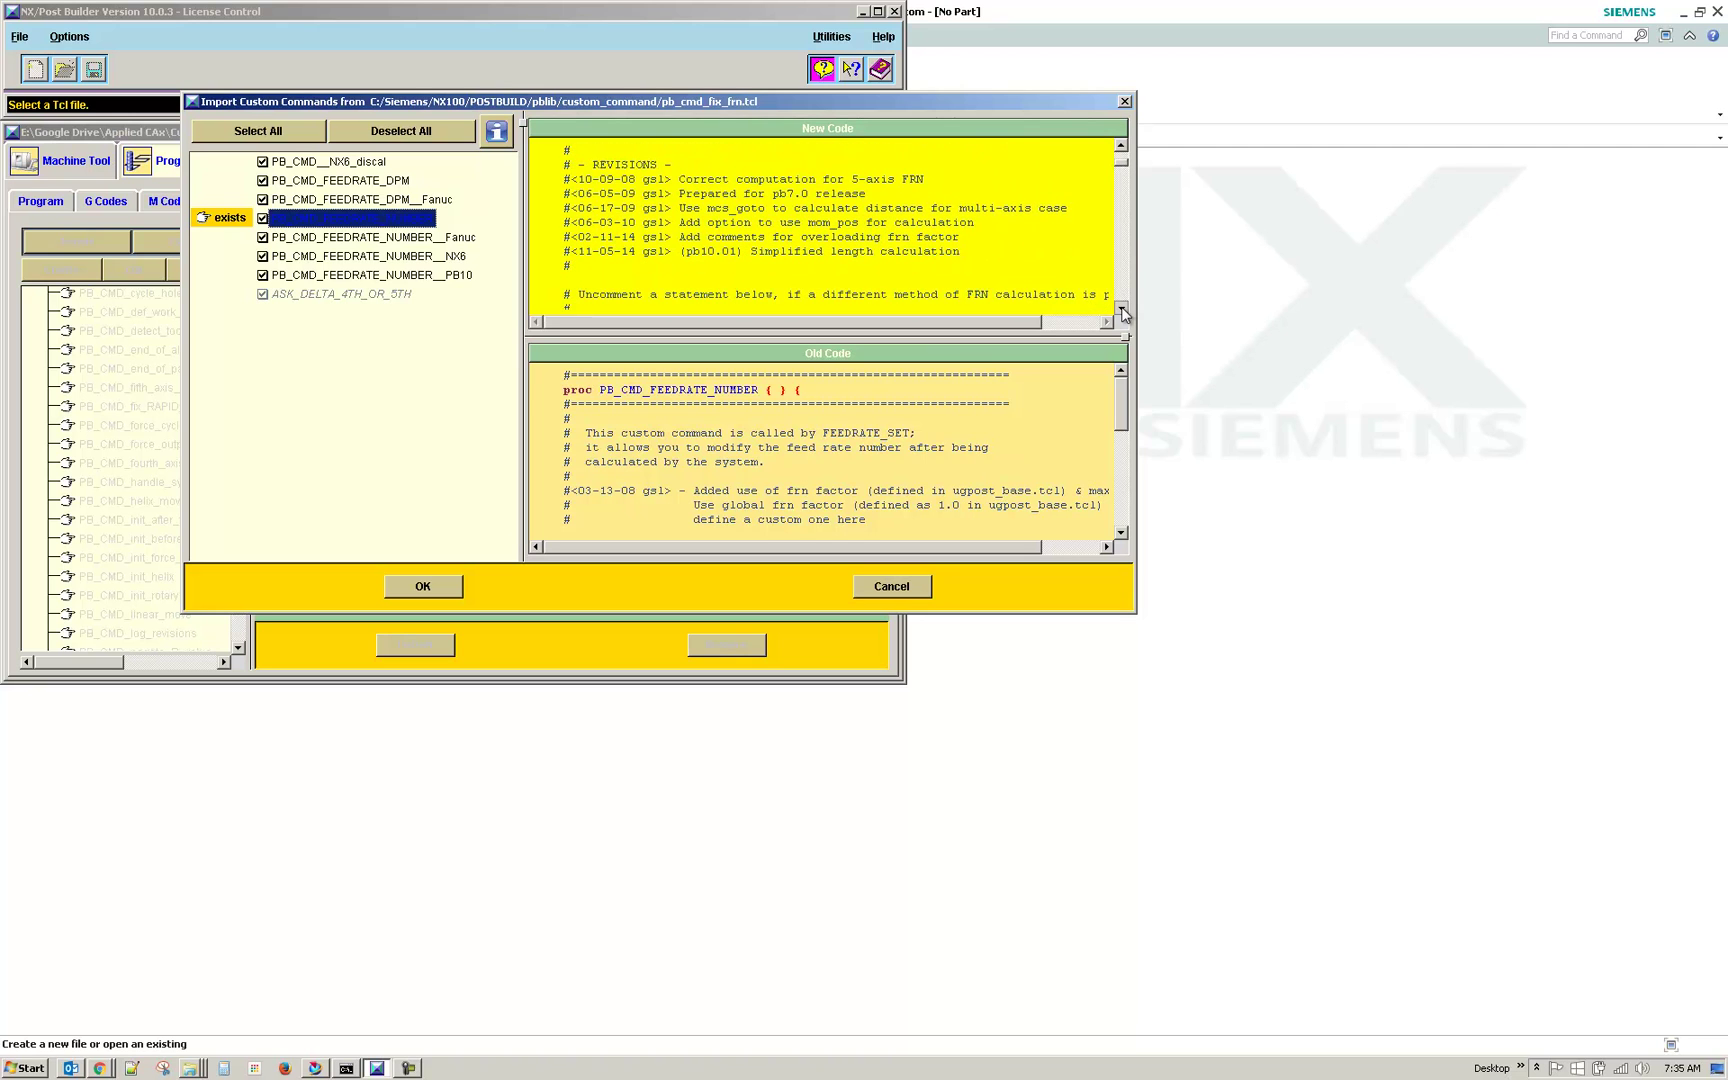
{"action": "left_click", "coordinate": [1122, 311]}
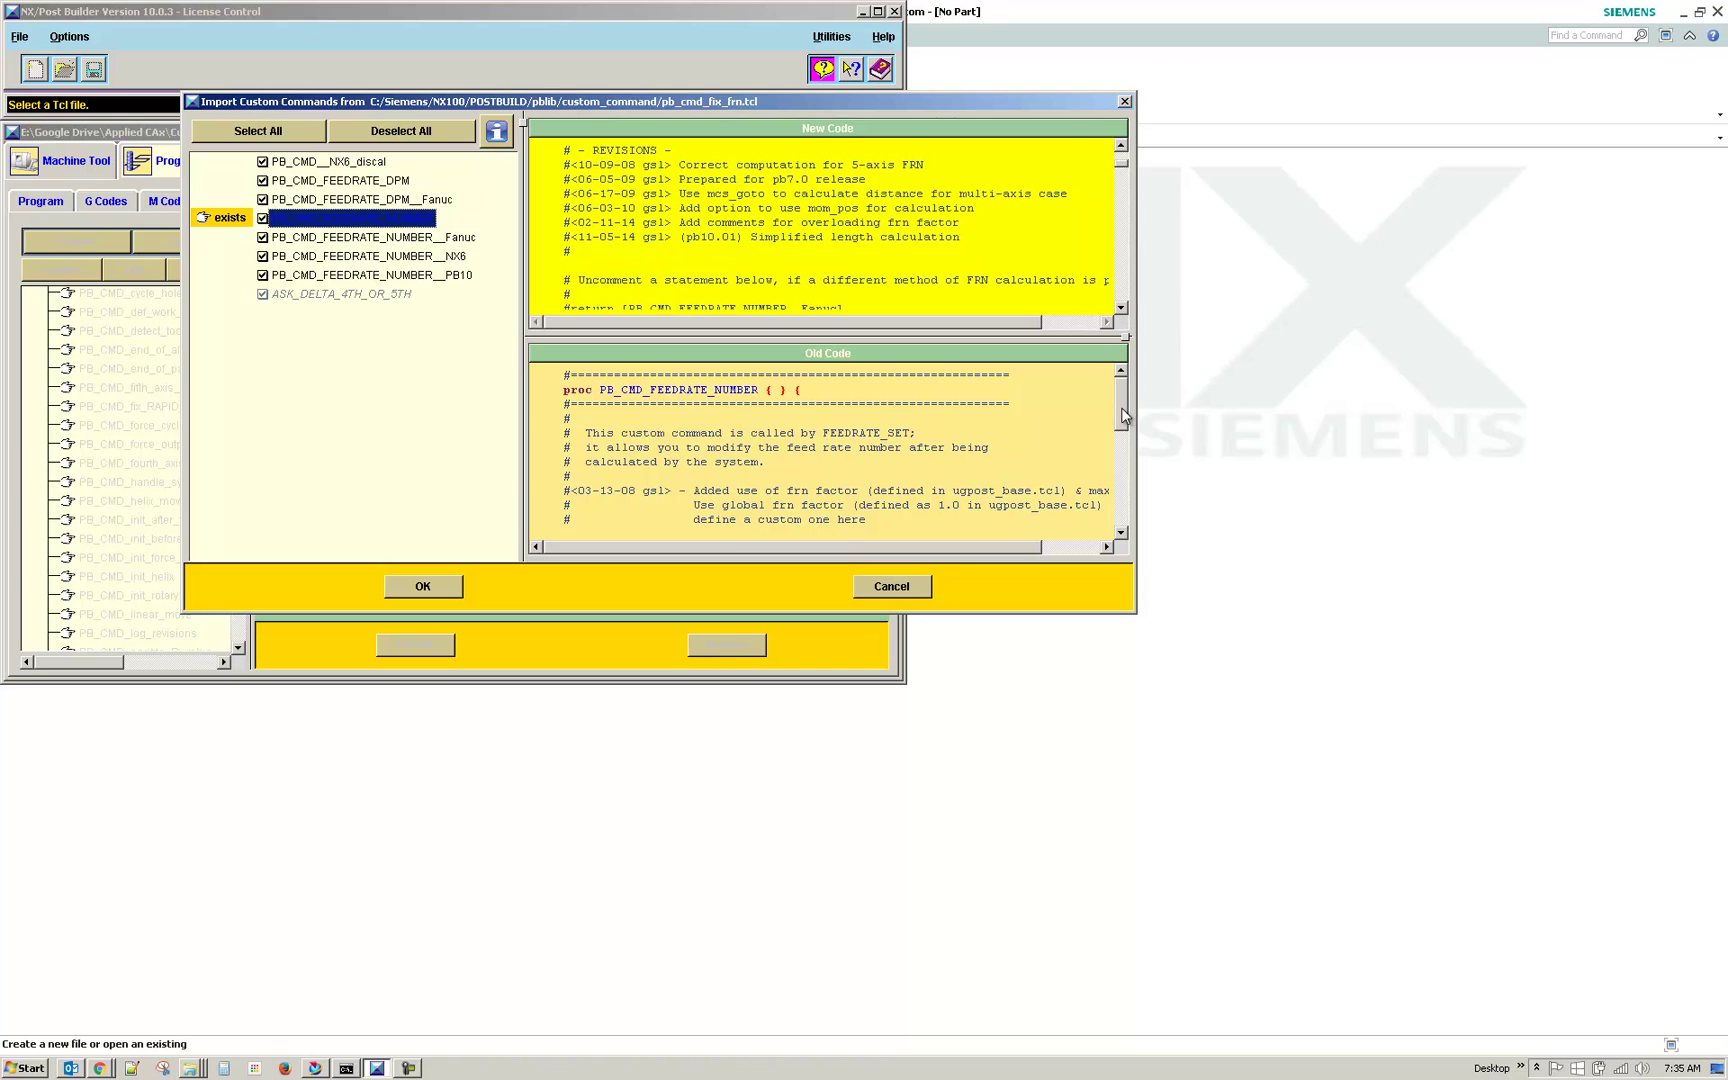
{"action": "left_click_drag", "start_coordinate": [1124, 417], "coordinate": [1127, 437]}
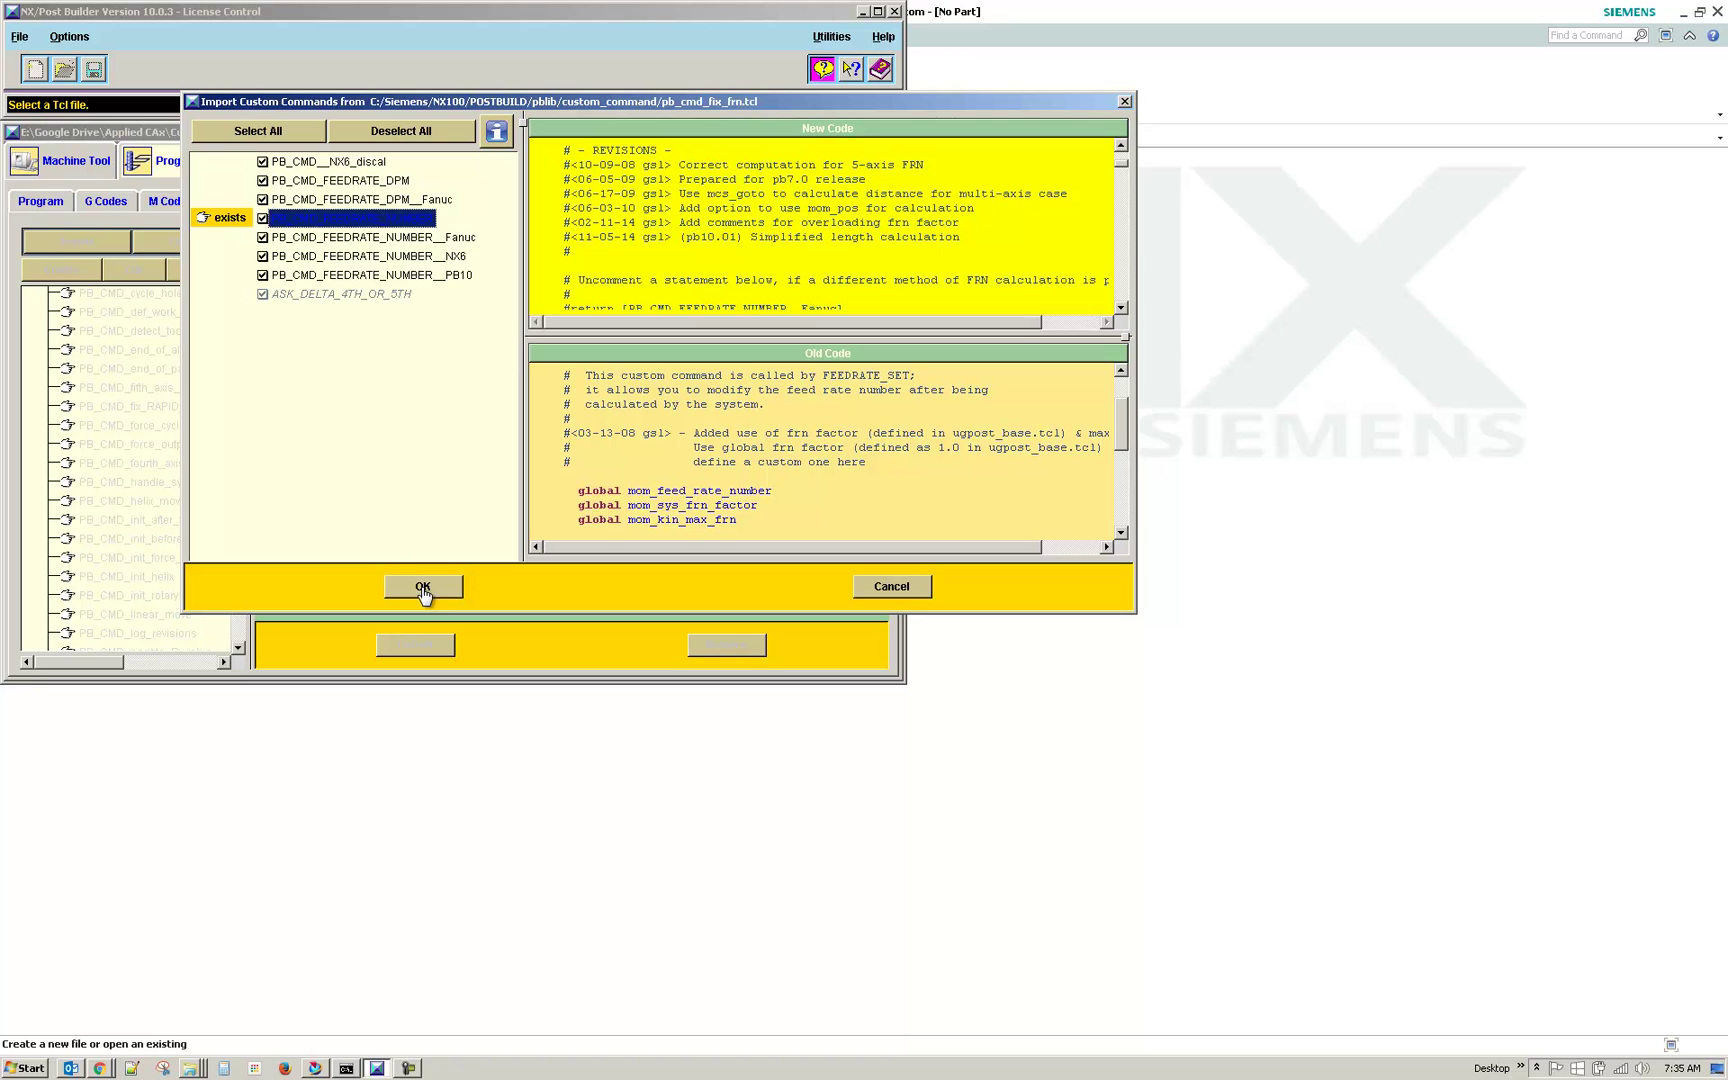
Preview PB_CMD_FEEDRATE_NUMBER__Fanuc, then confirm importing the checked commands.
{"action": "left_click", "coordinate": [360, 237]}
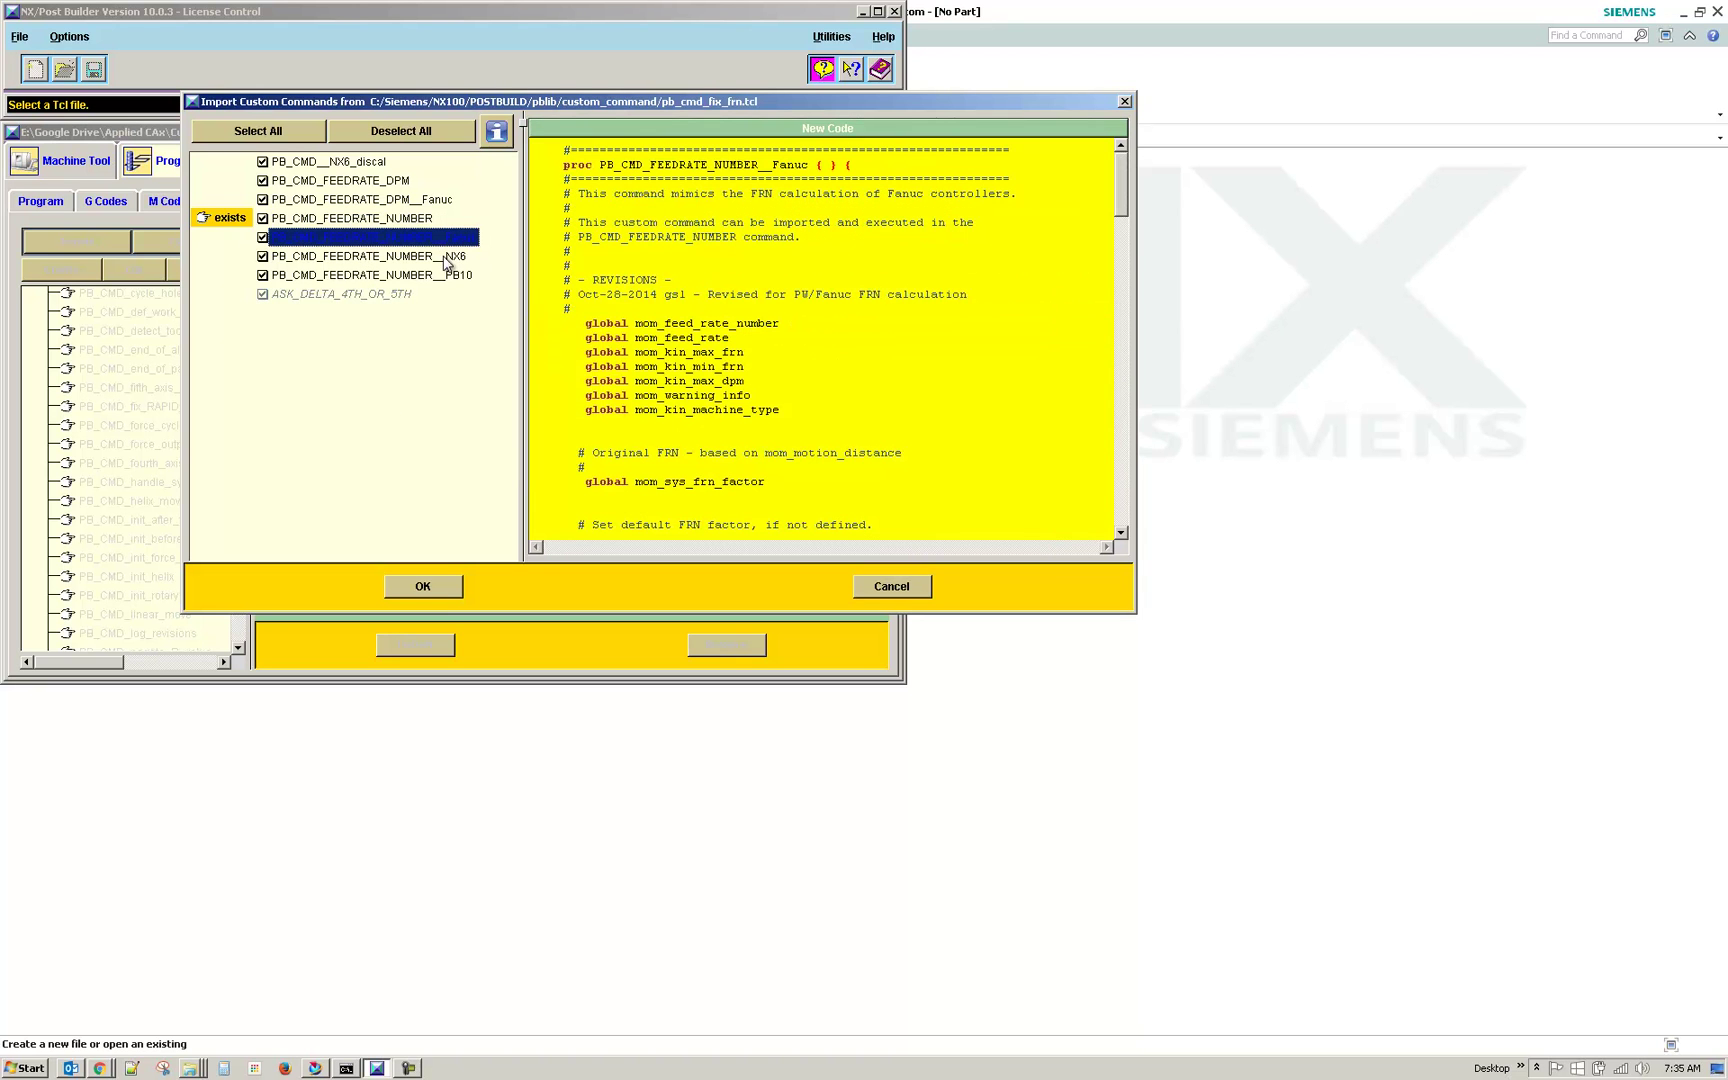
{"action": "left_click", "coordinate": [388, 221]}
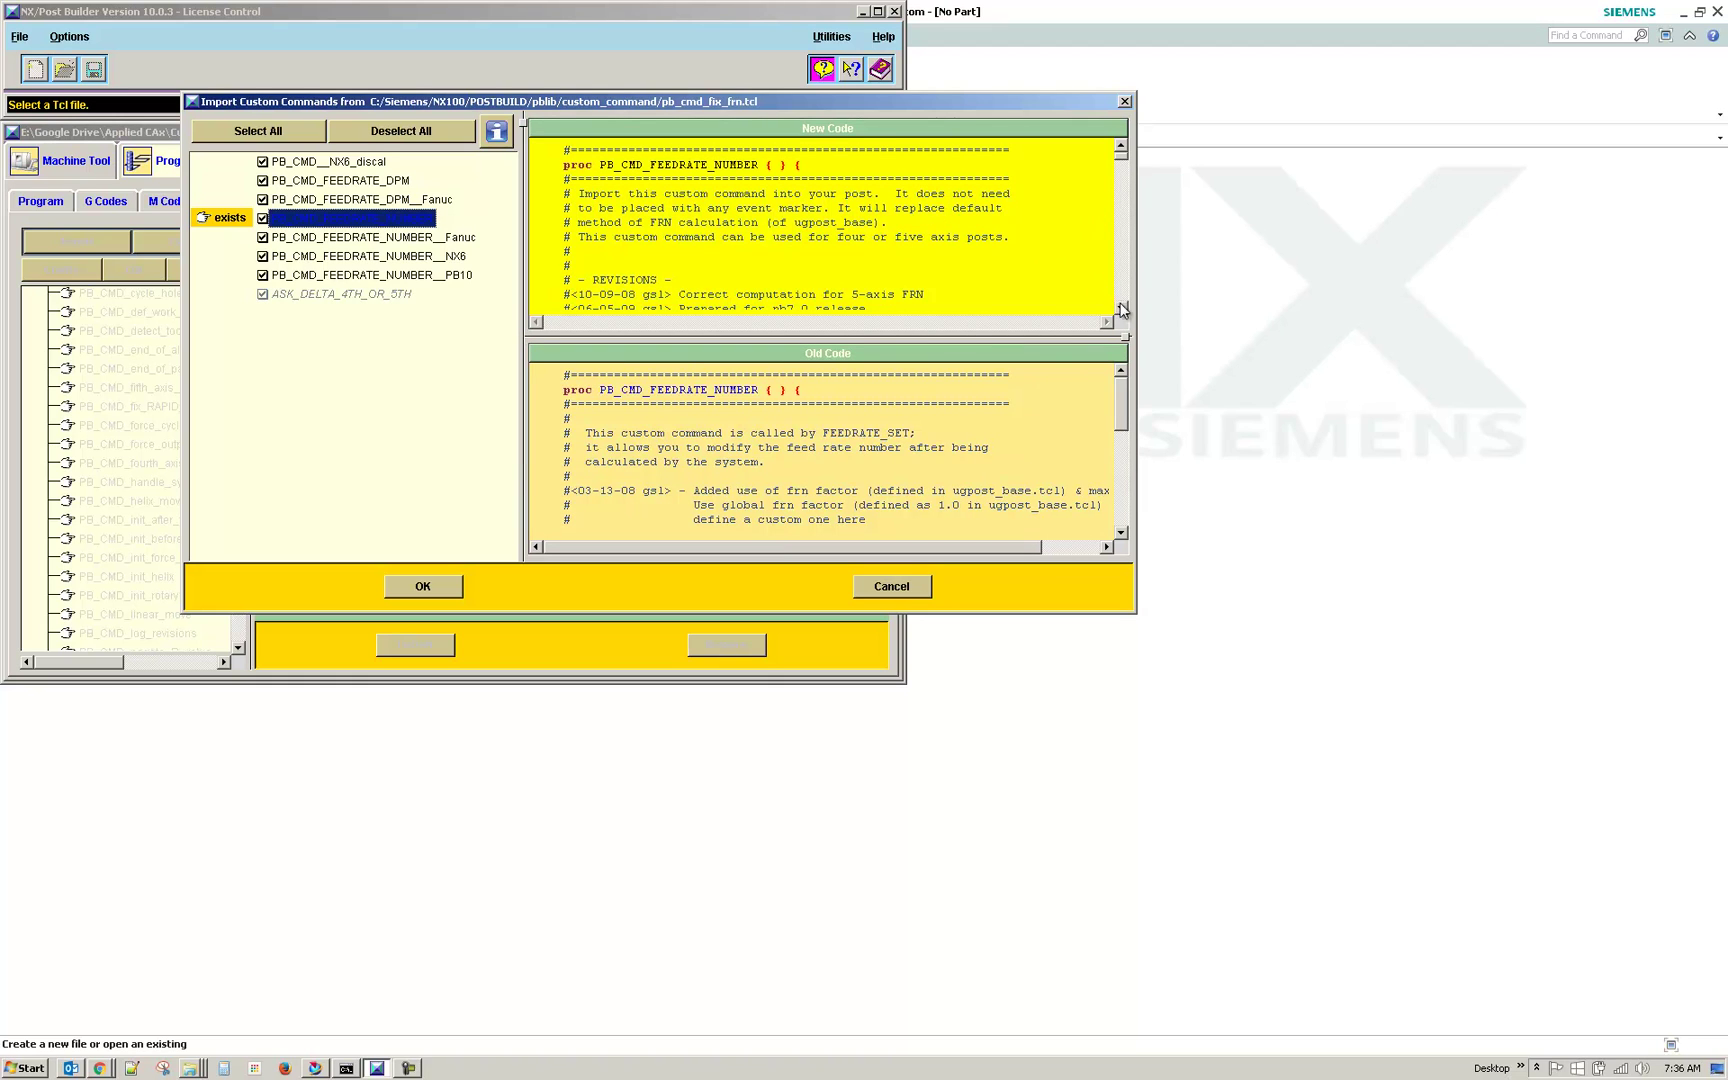
{"action": "left_click_drag", "start_coordinate": [1122, 309], "coordinate": [1125, 313]}
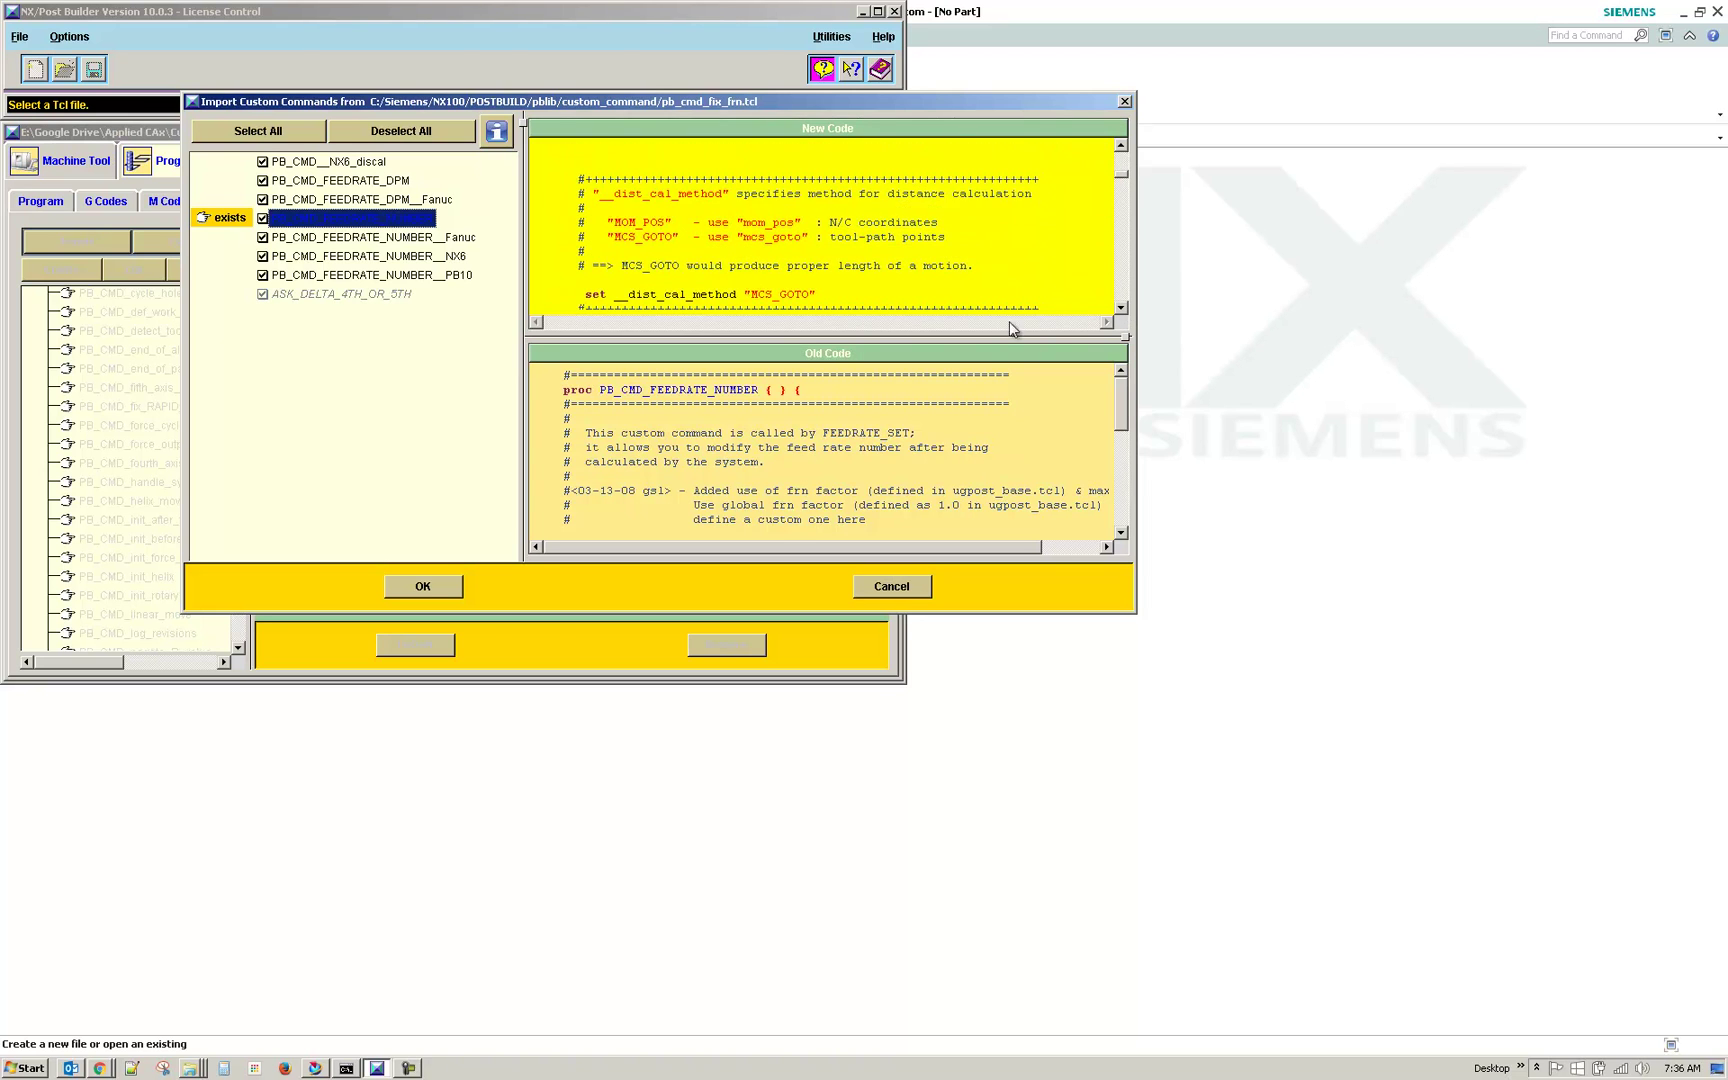
{"action": "left_click", "coordinate": [420, 587]}
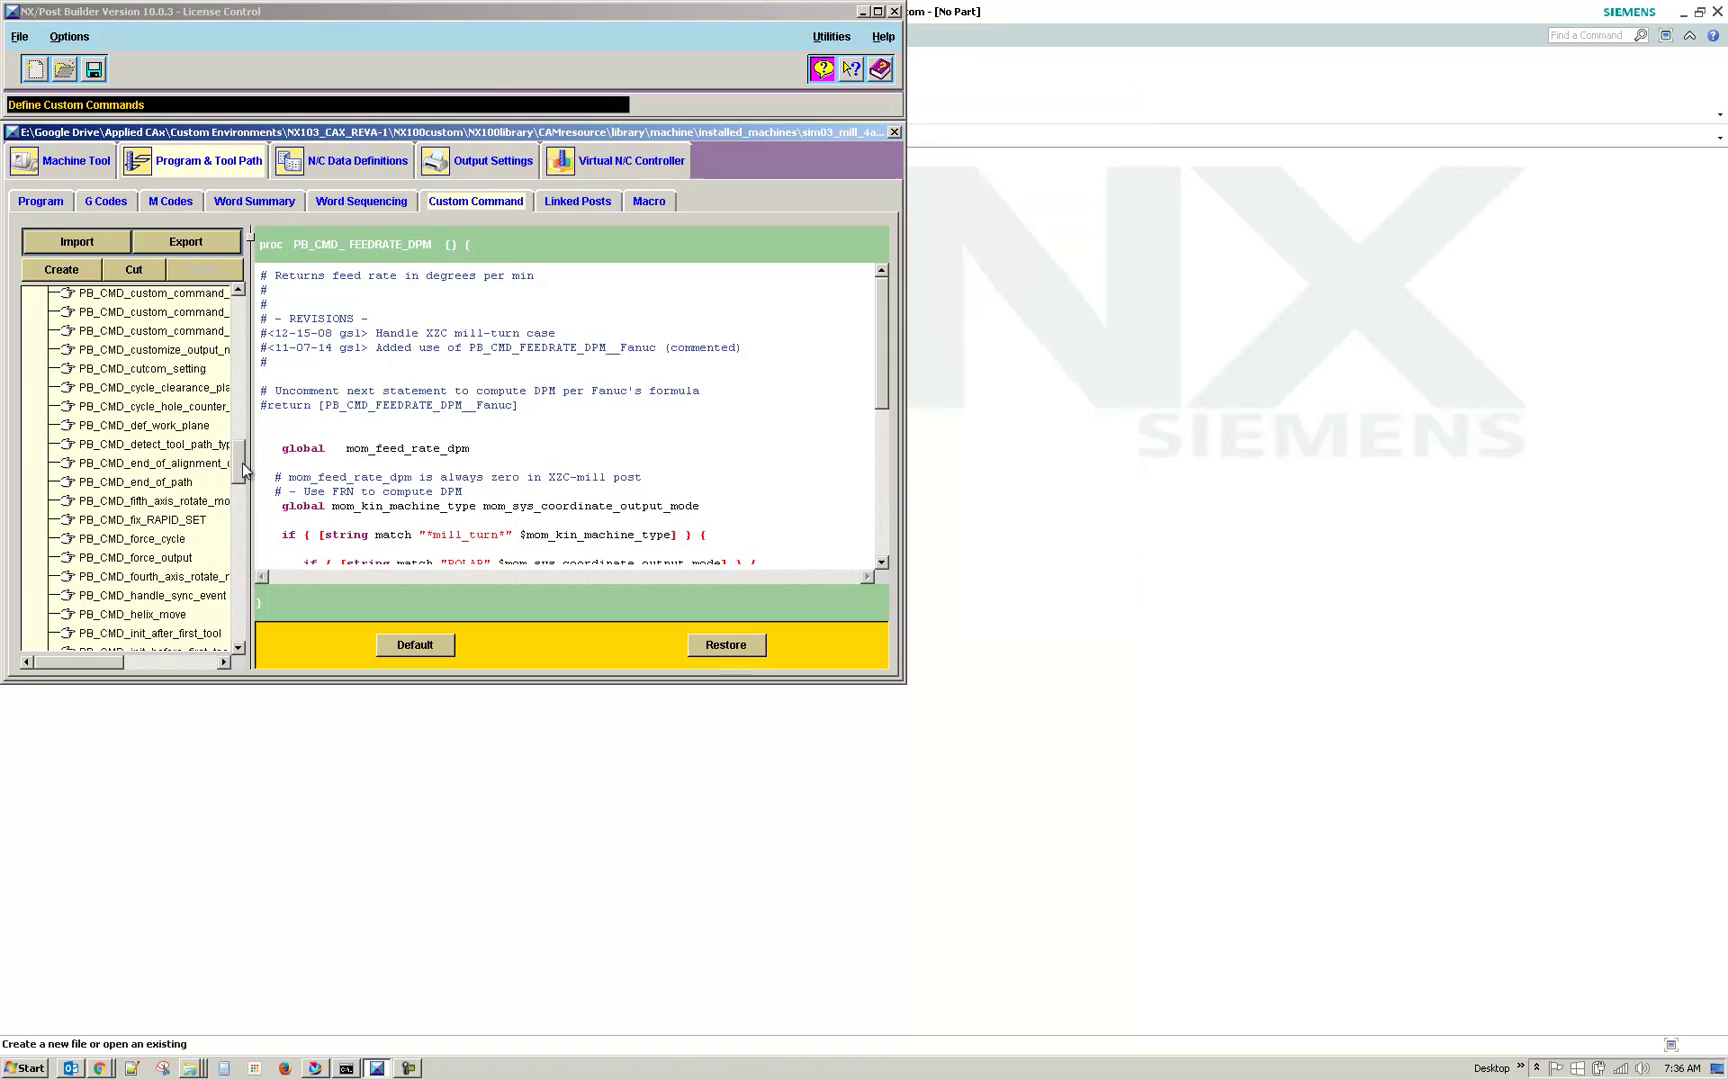
Widen the Post Builder window and scroll the custom command list to the imported FEEDRATE entries.
{"action": "left_click_drag", "start_coordinate": [243, 470], "coordinate": [245, 476]}
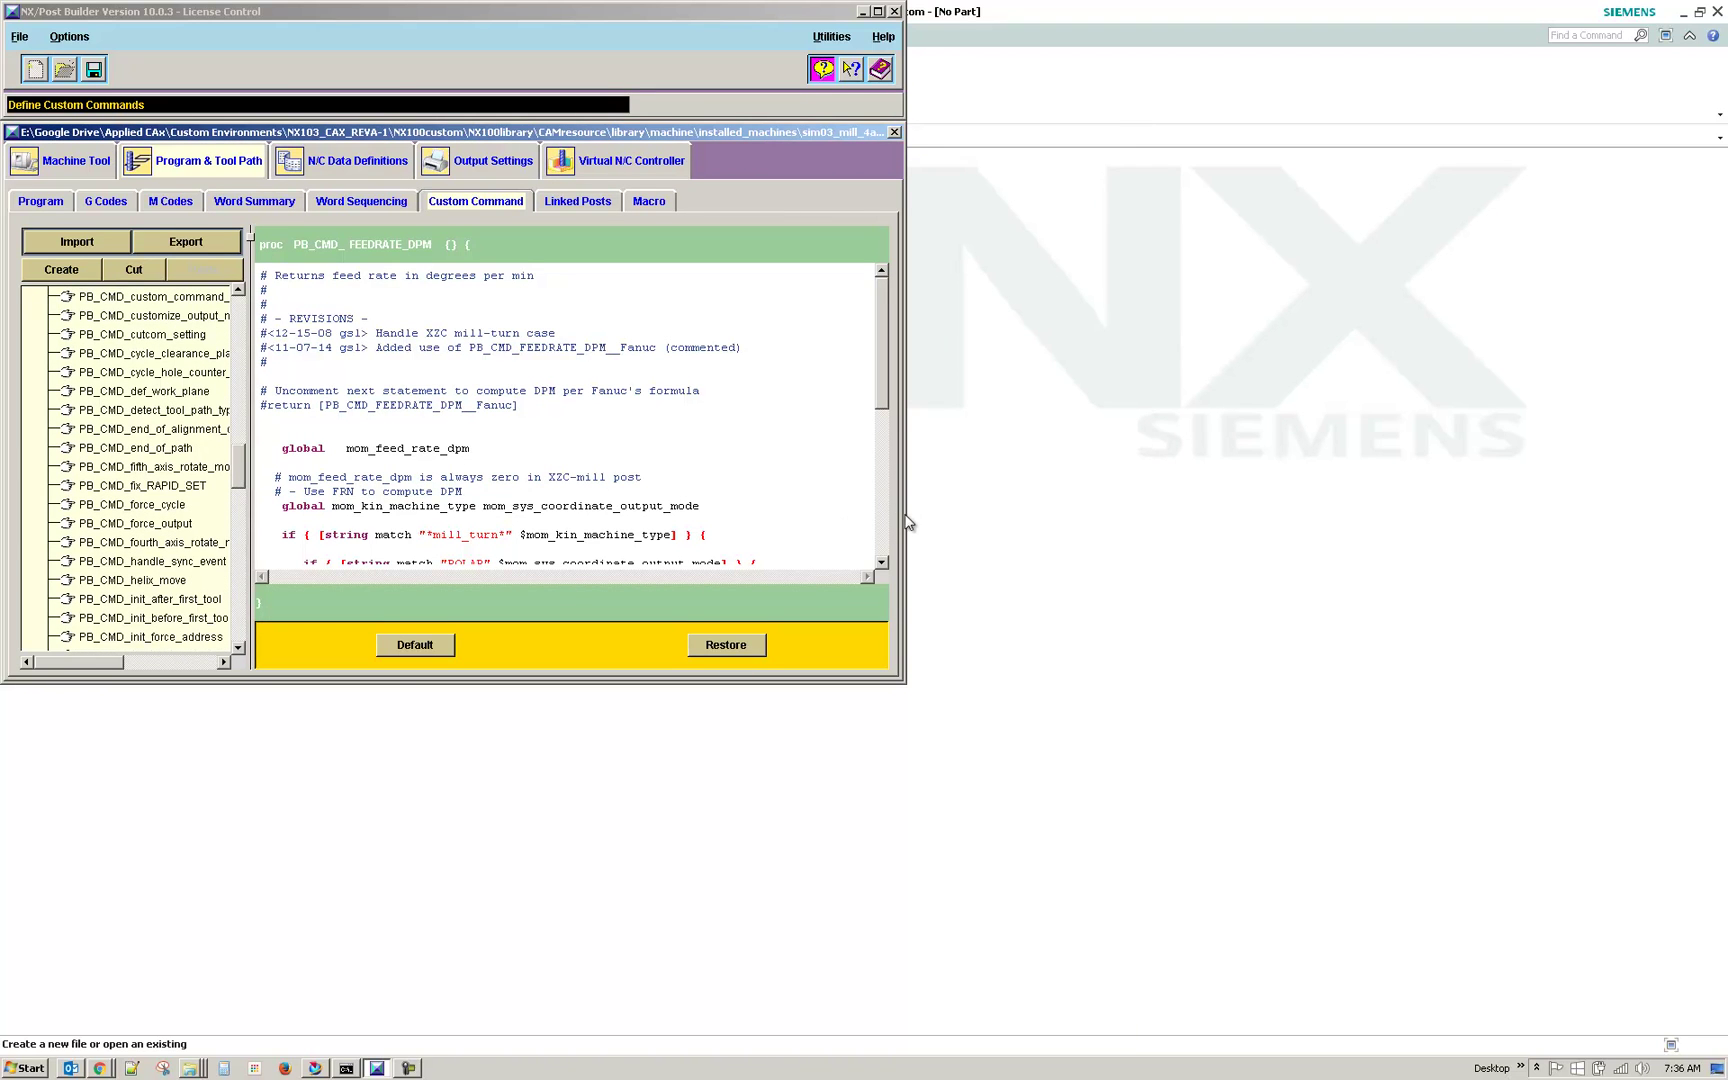
{"action": "left_click_drag", "start_coordinate": [908, 520], "coordinate": [1086, 528]}
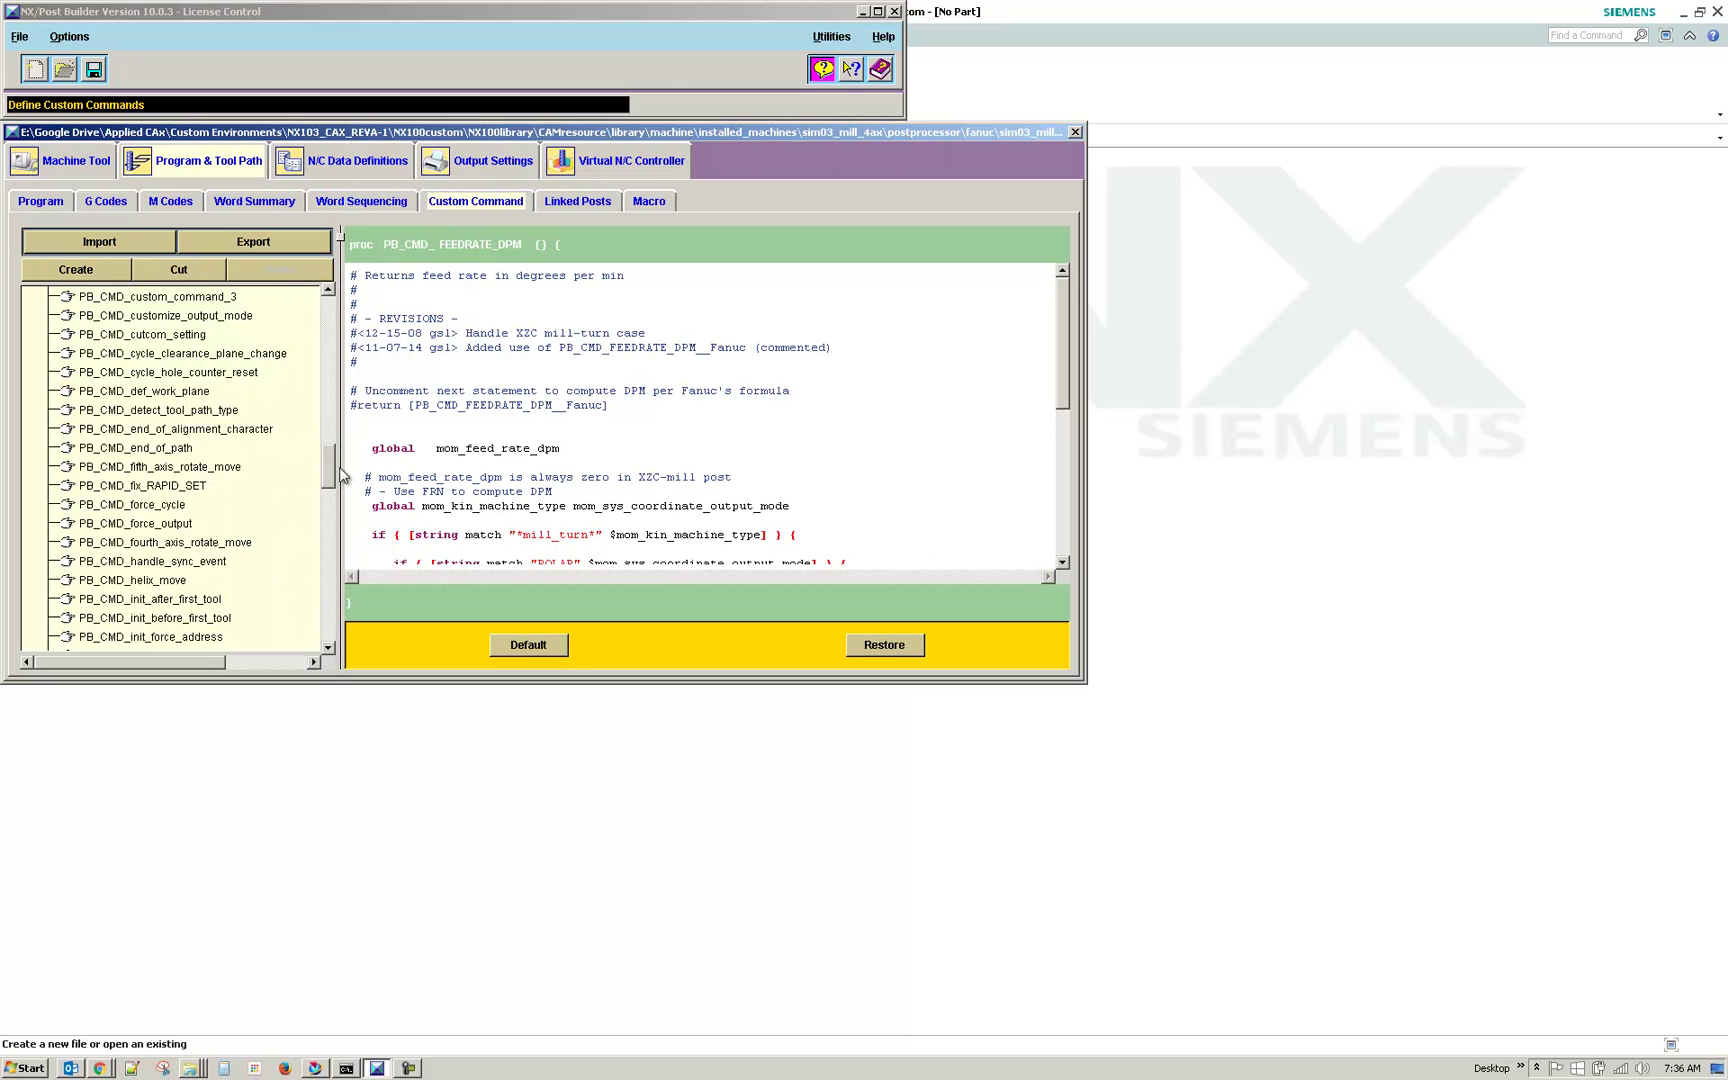
{"action": "left_click_drag", "start_coordinate": [327, 474], "coordinate": [368, 318]}
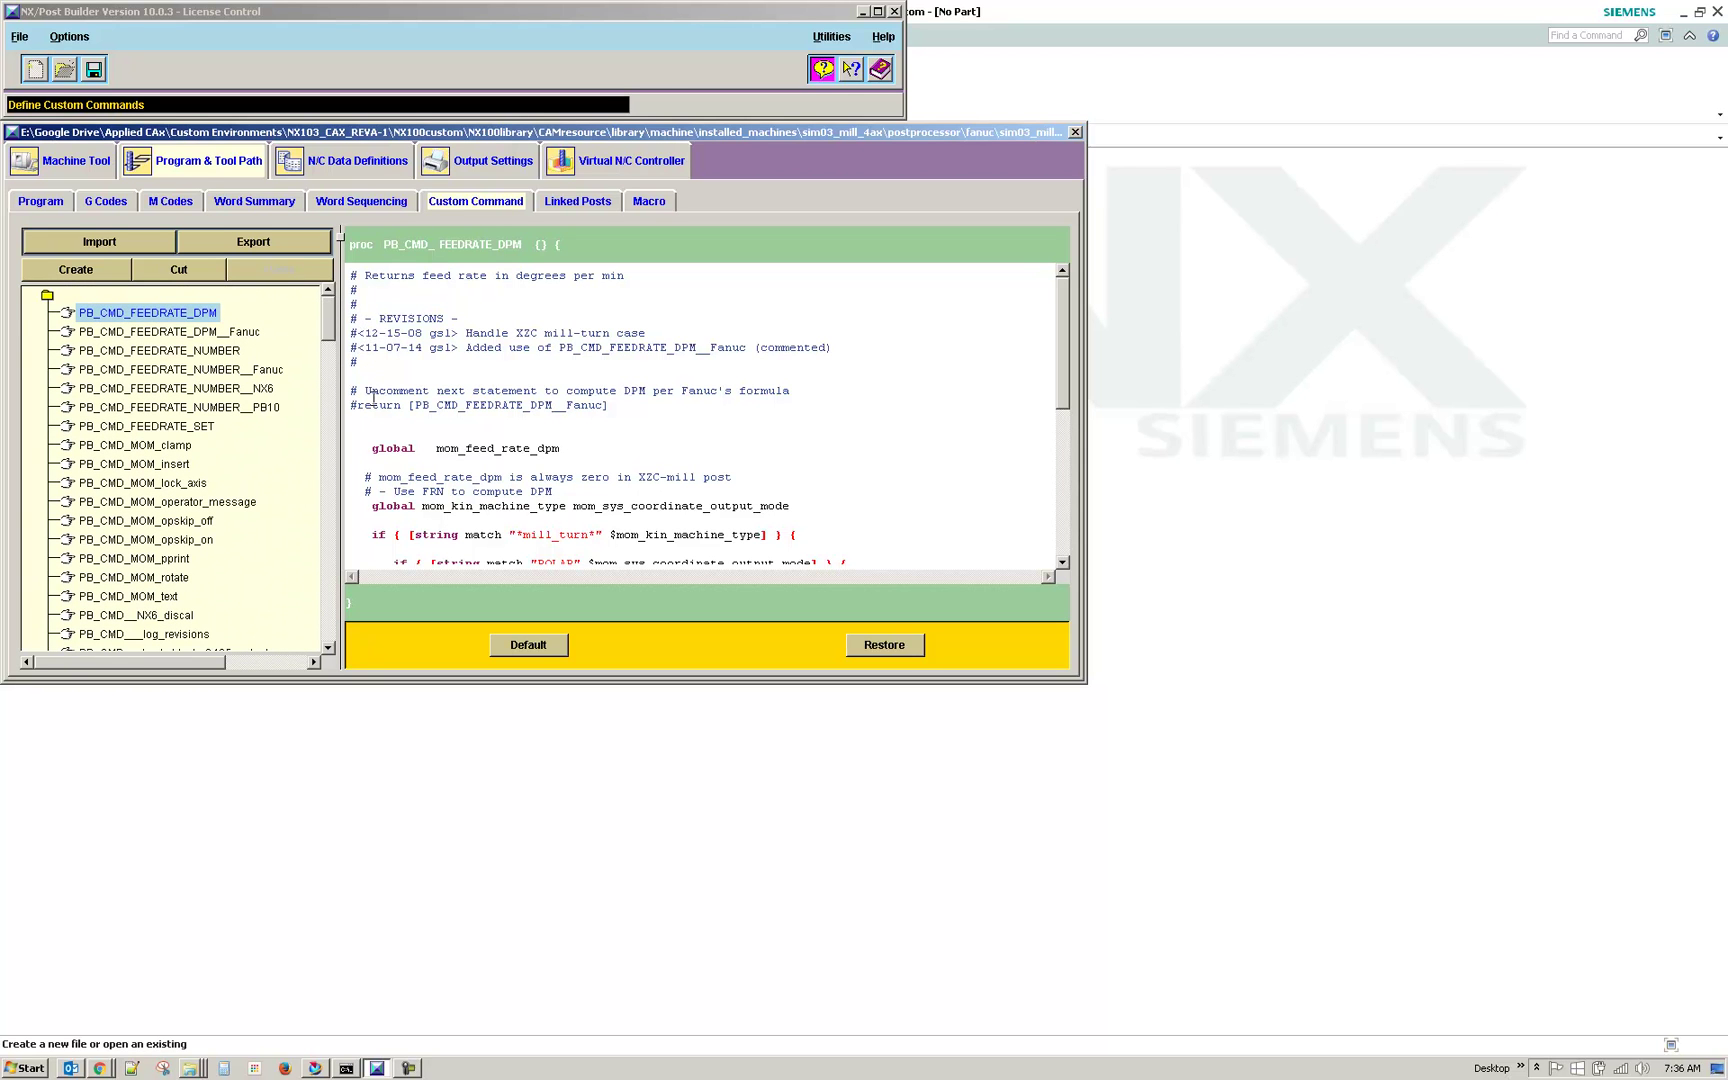
Select PB_CMD_FEEDRATE_NUMBER and scroll its code down to the FRN min/max clamping and return.
{"action": "left_click", "coordinate": [193, 352]}
{"action": "left_click", "coordinate": [168, 313]}
{"action": "left_click", "coordinate": [205, 352]}
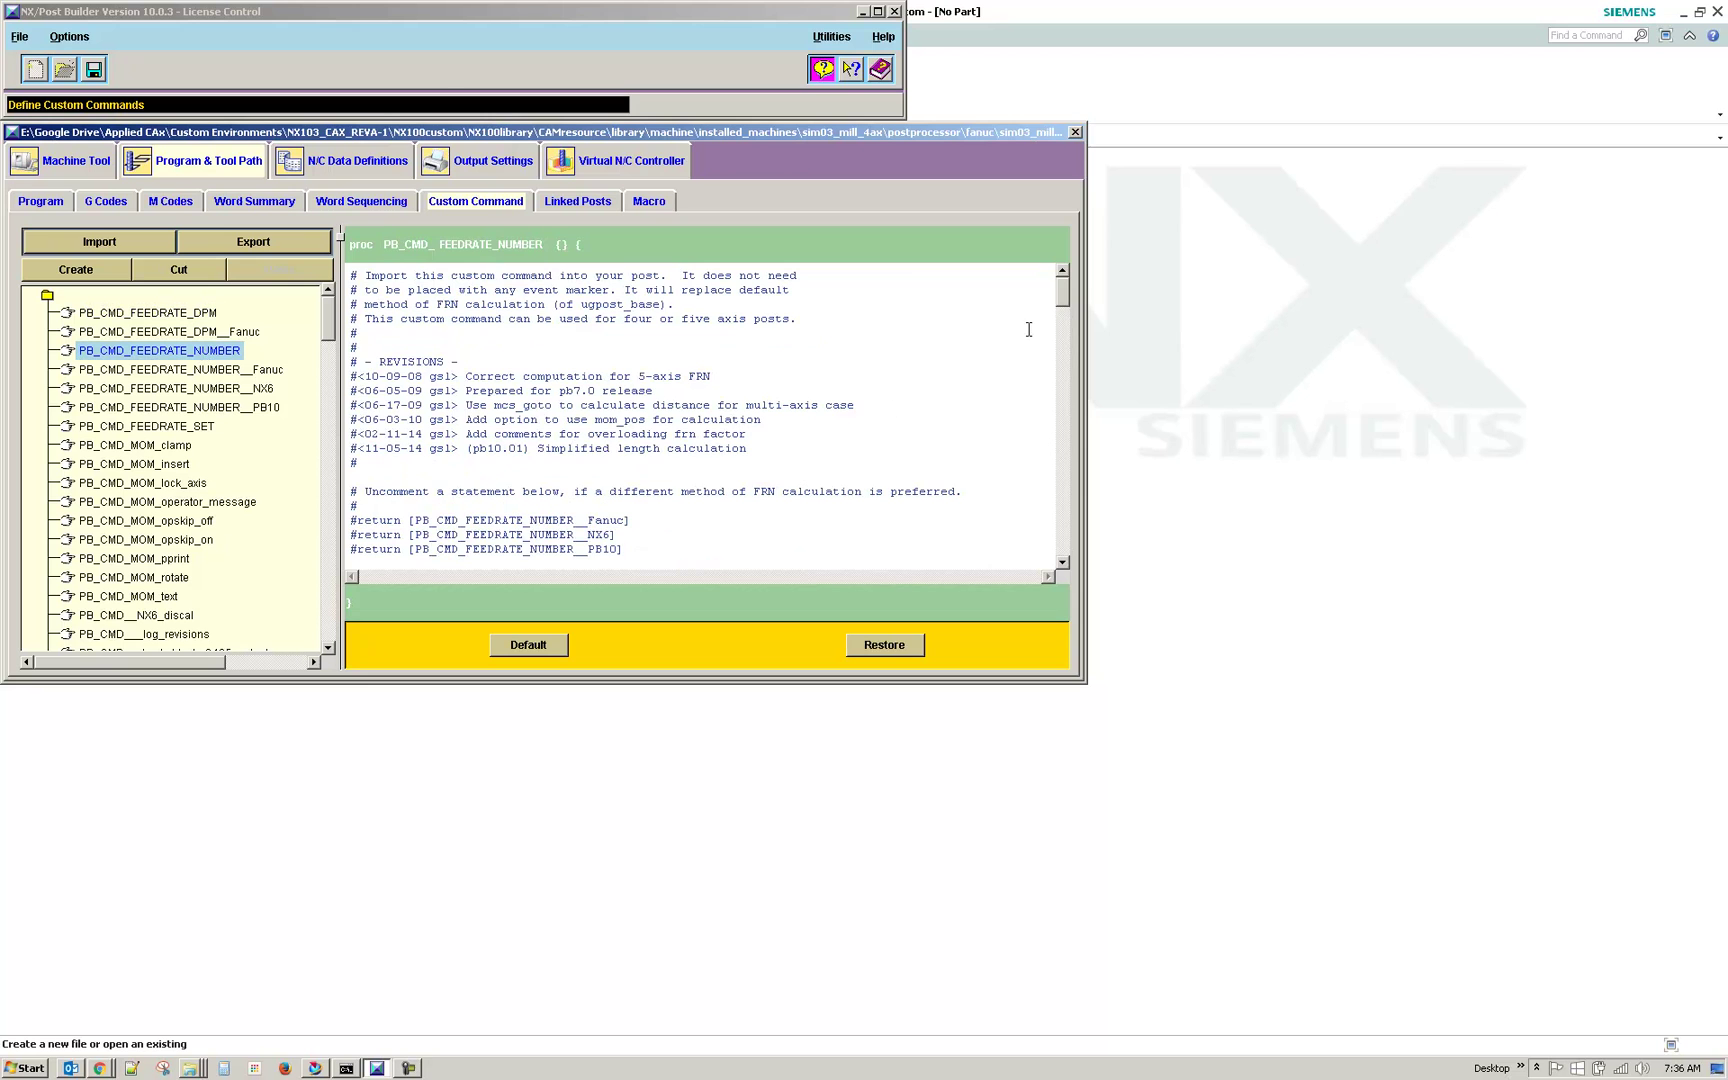
{"action": "left_click_drag", "start_coordinate": [1064, 305], "coordinate": [1062, 338]}
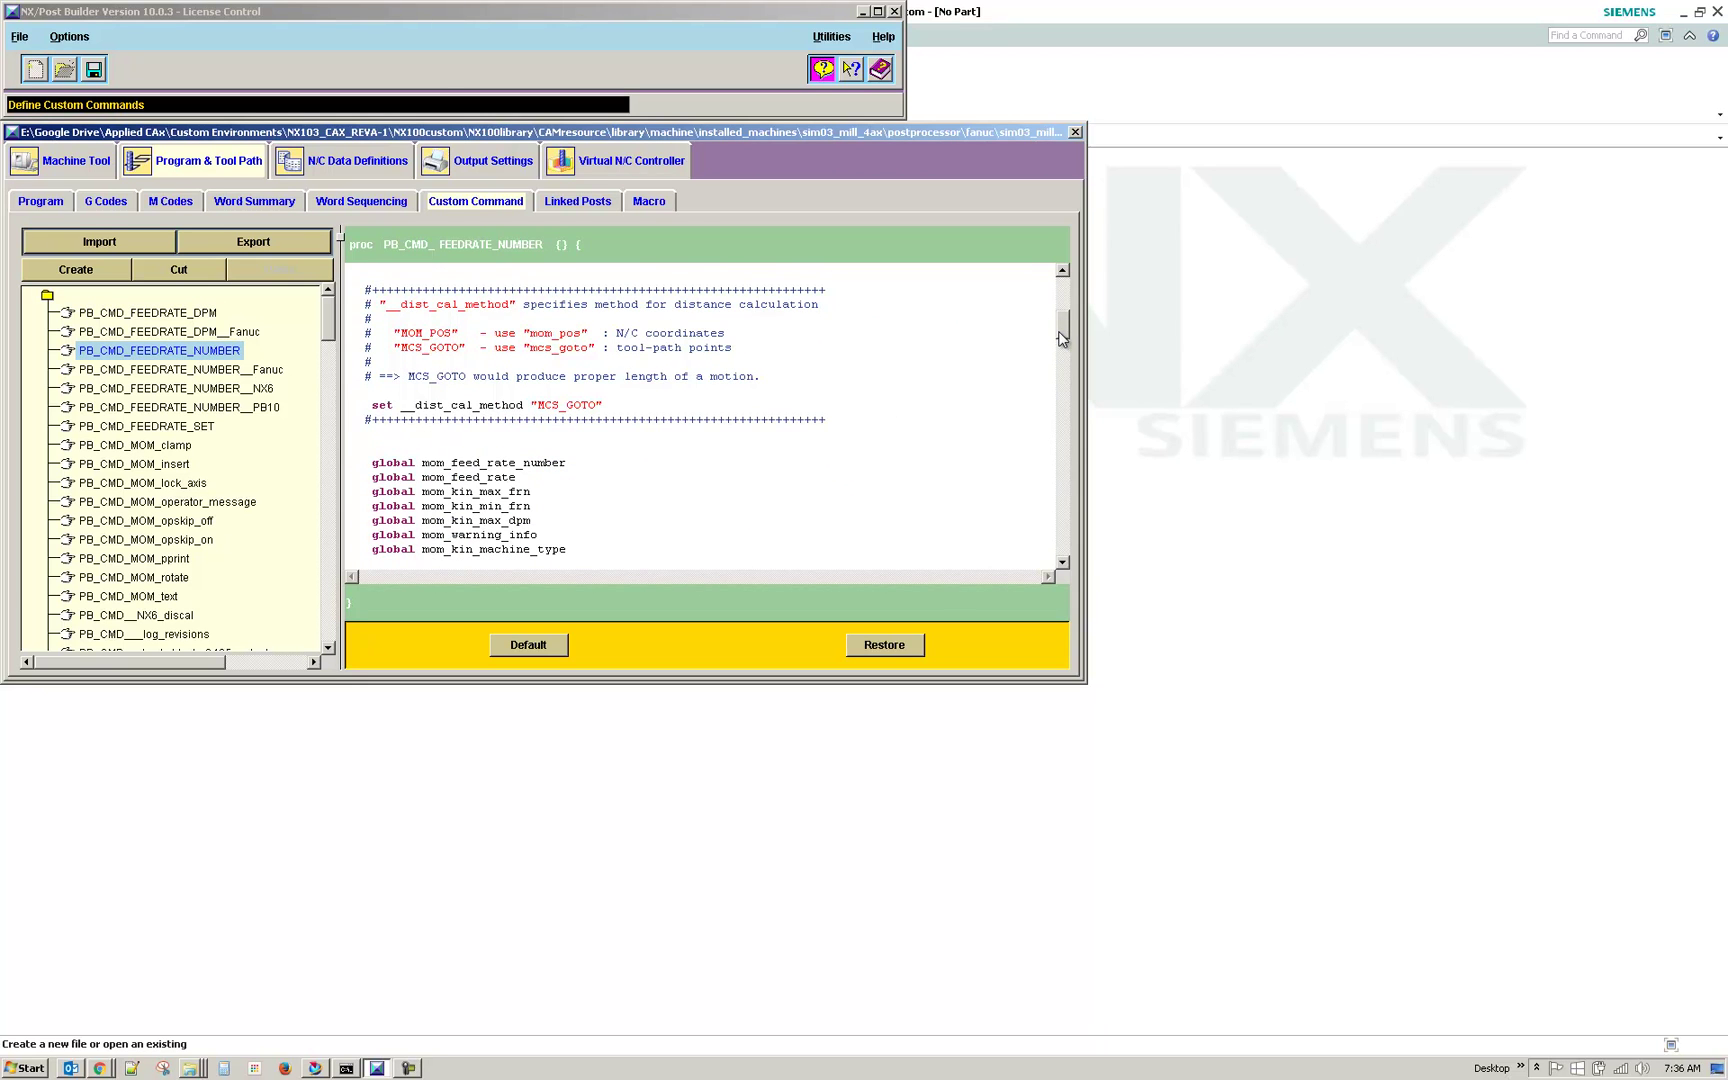
{"action": "left_click_drag", "start_coordinate": [1062, 338], "coordinate": [1090, 388]}
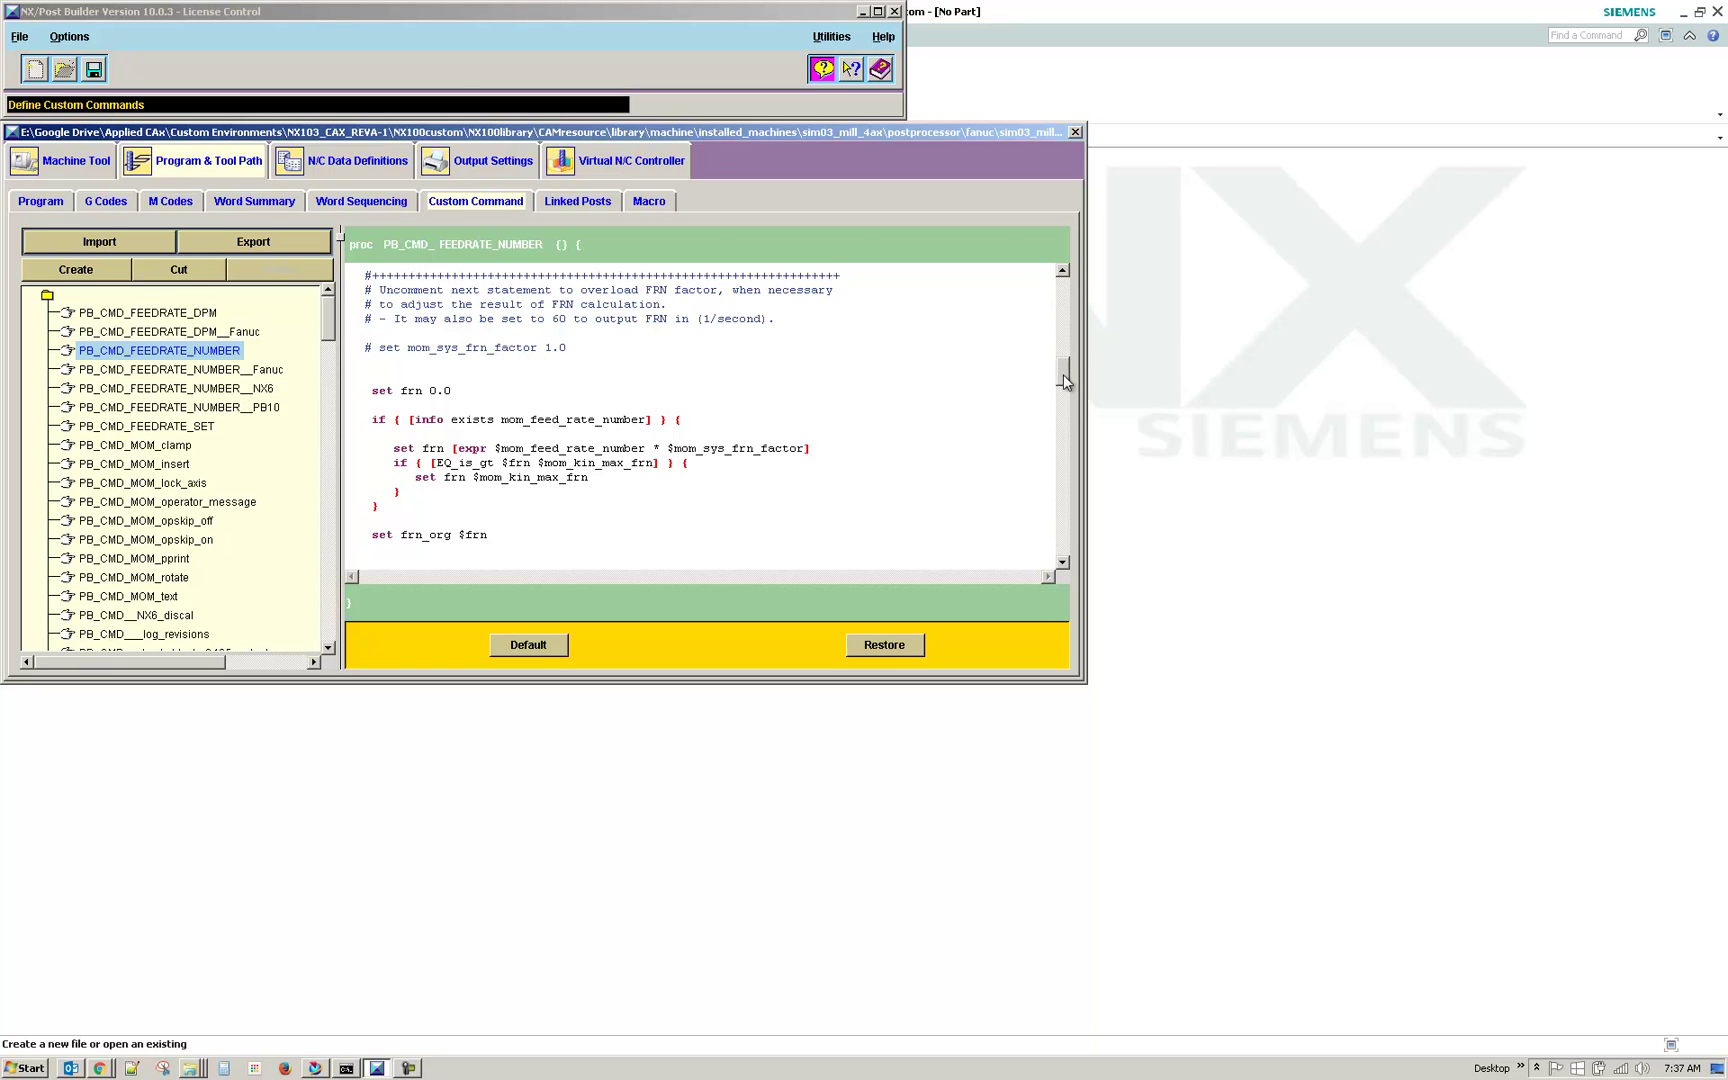
{"action": "scroll", "coordinate": [1065, 393], "scroll_direction": "down", "scroll_amount": 3}
{"action": "left_click_drag", "start_coordinate": [1065, 389], "coordinate": [1101, 491]}
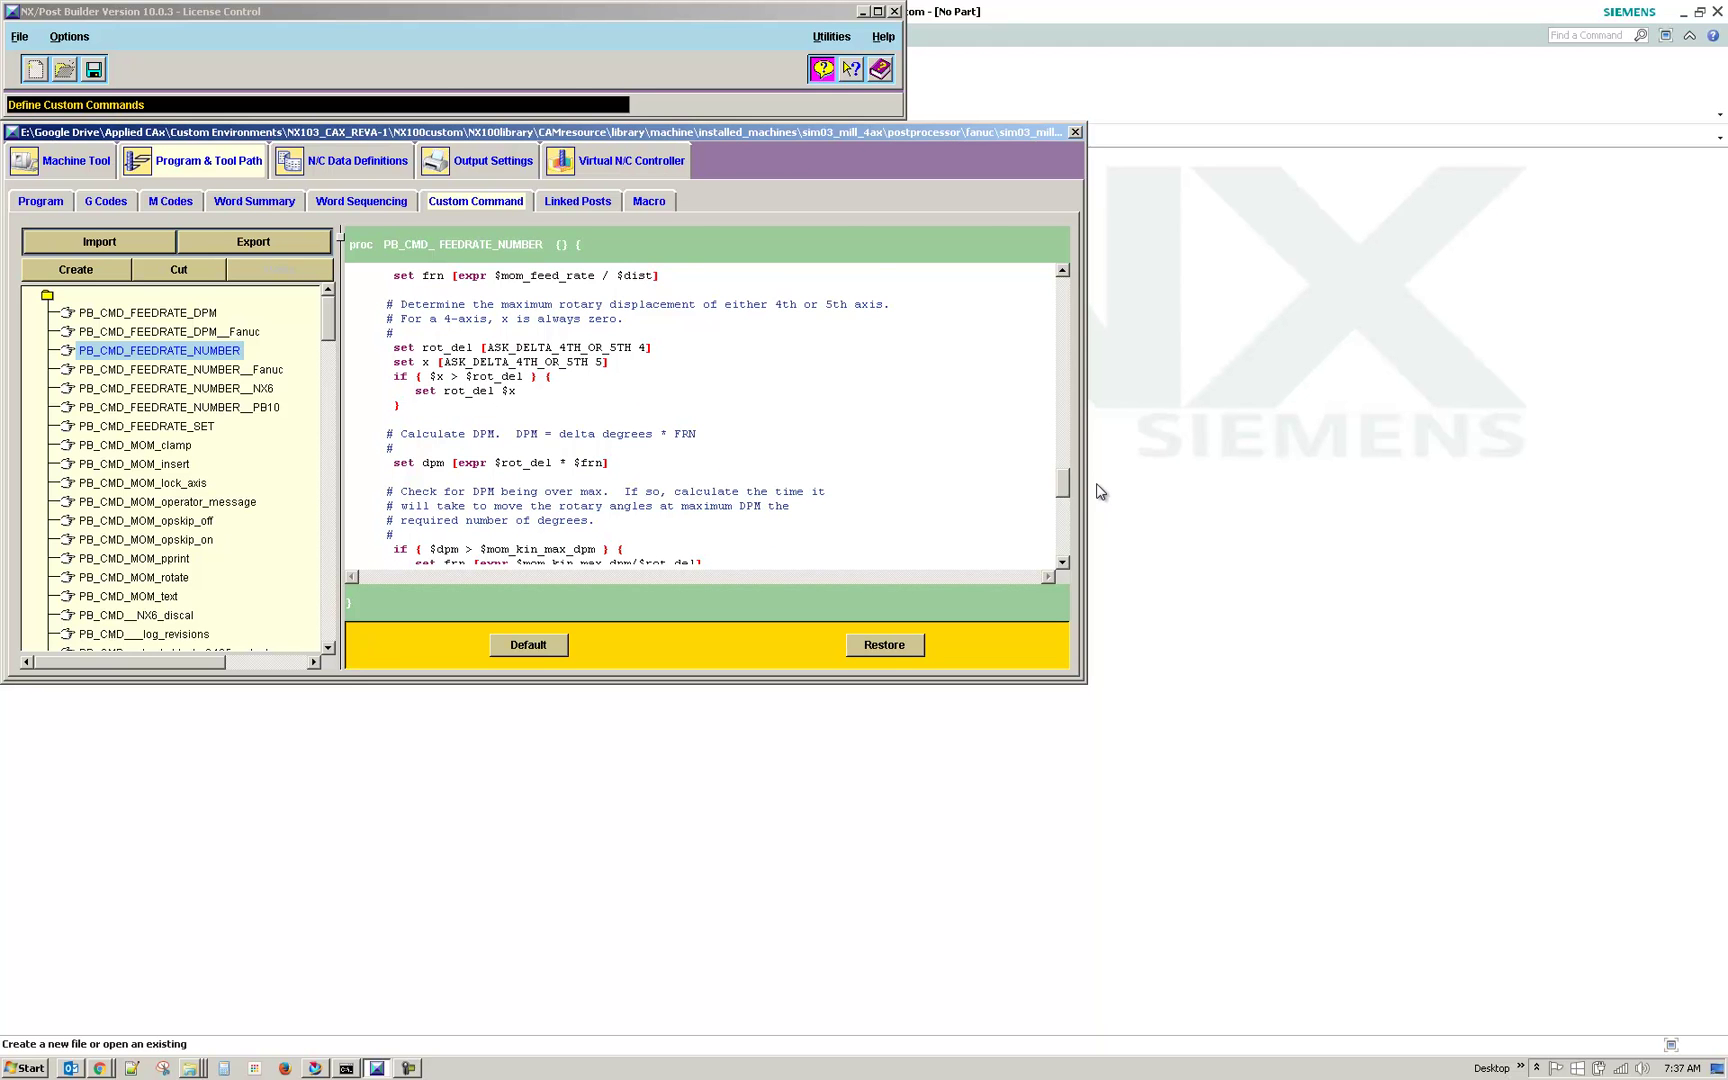
{"action": "left_click_drag", "start_coordinate": [1101, 491], "coordinate": [1097, 562]}
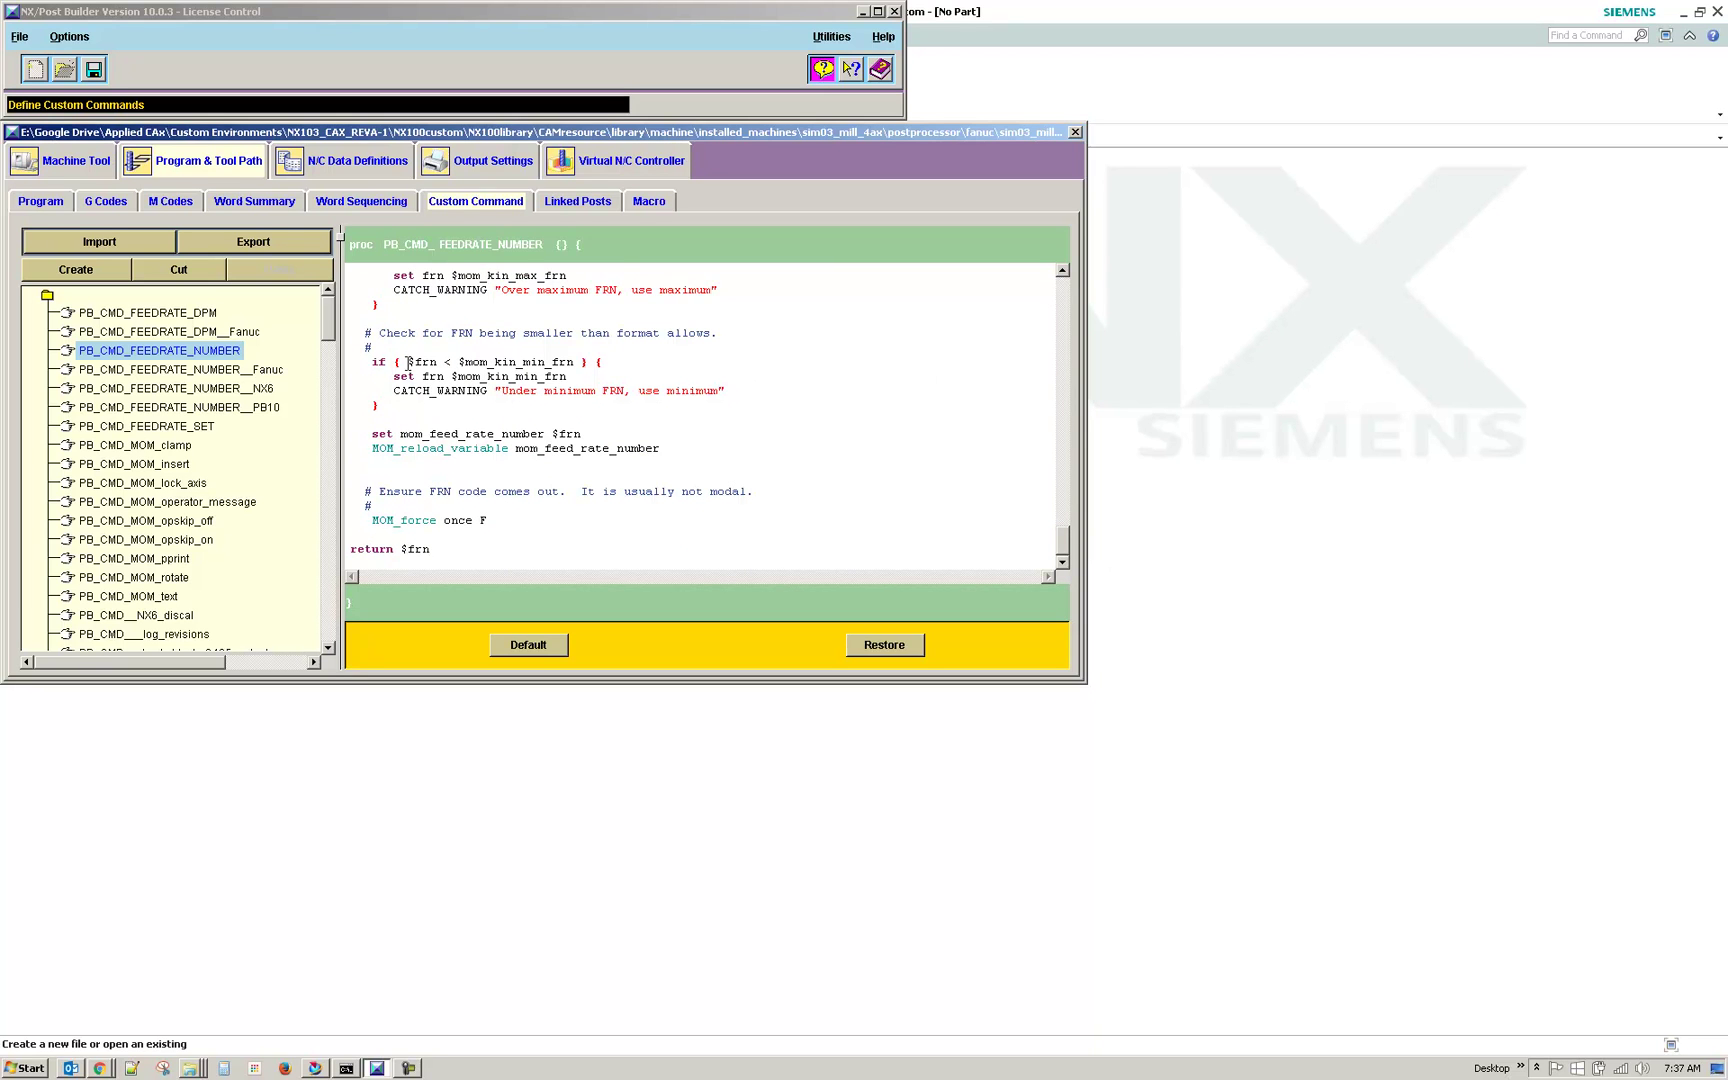
Select PB_CMD_FEEDRATE_NUMBER__Fanuc to view its Fanuc-style FRN calculation code.
{"action": "left_click", "coordinate": [262, 370]}
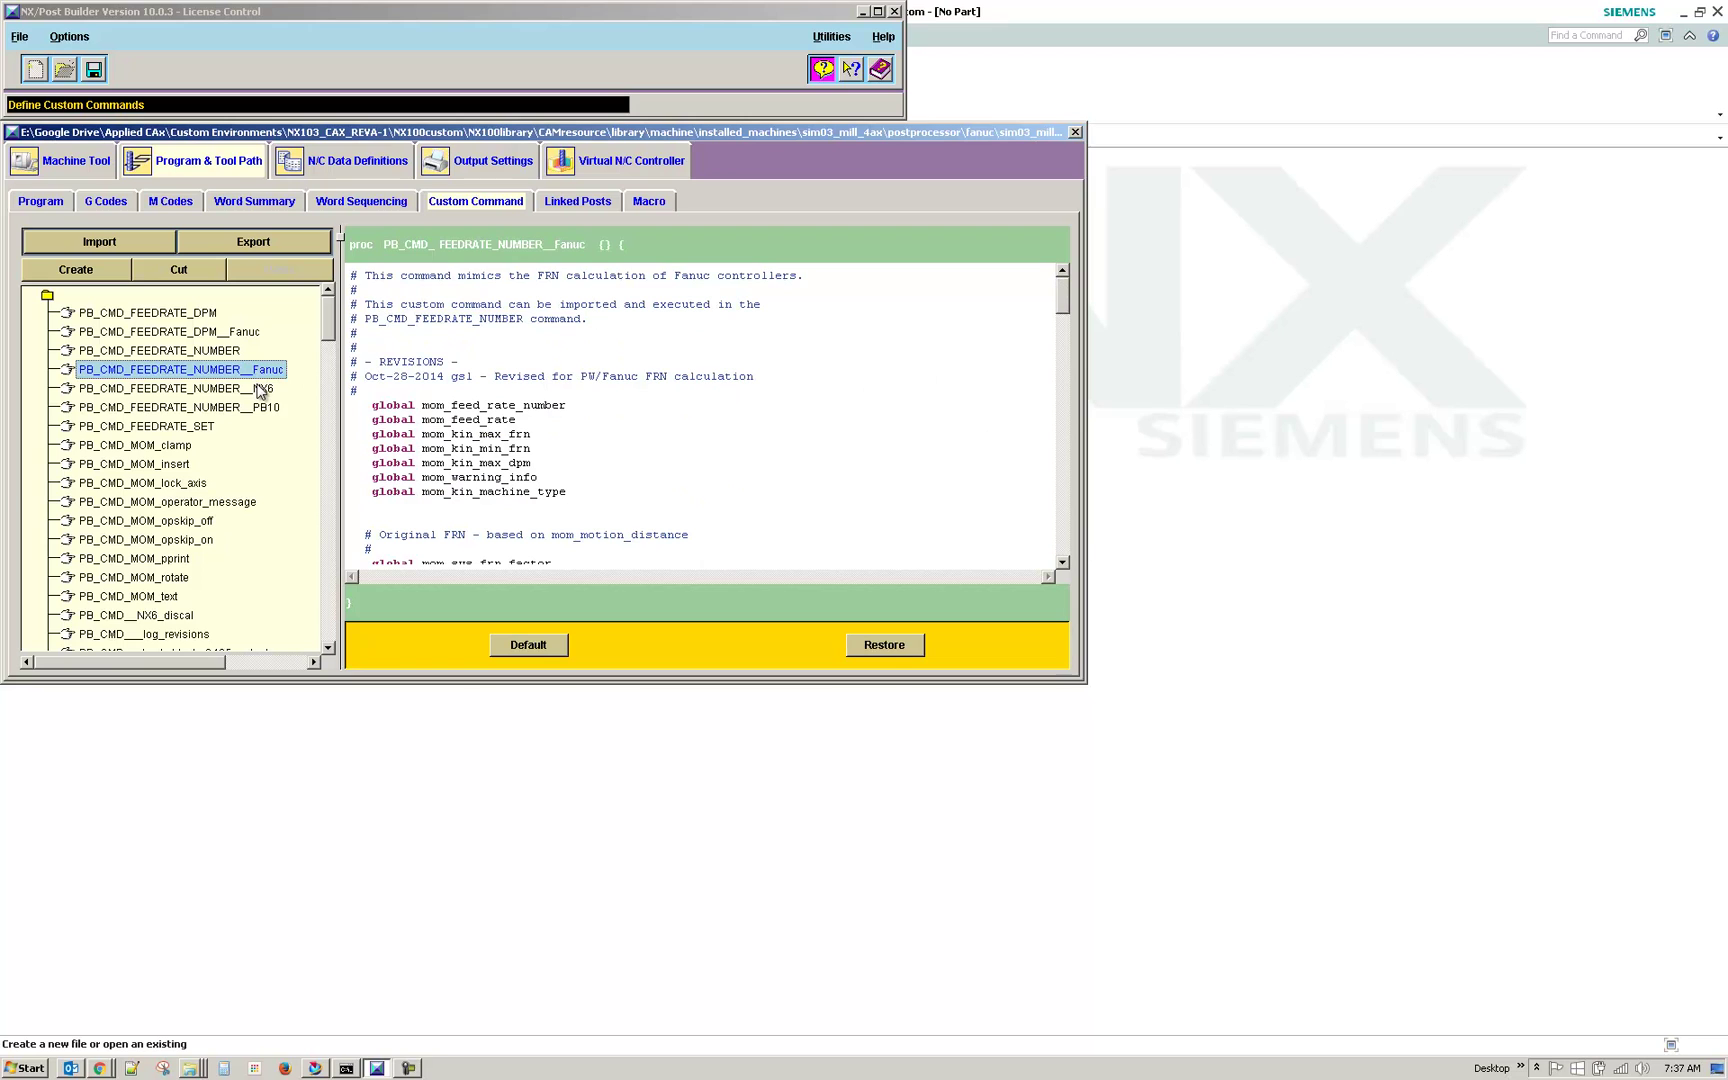